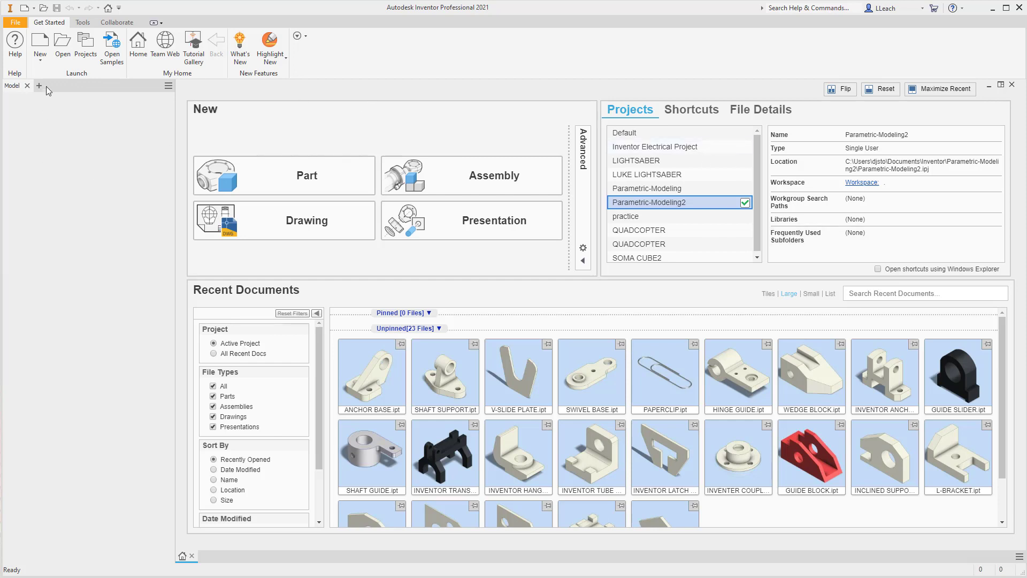
Create a new part from the Standard (in).ipt template.
{"action": "left_click", "coordinate": [45, 66]}
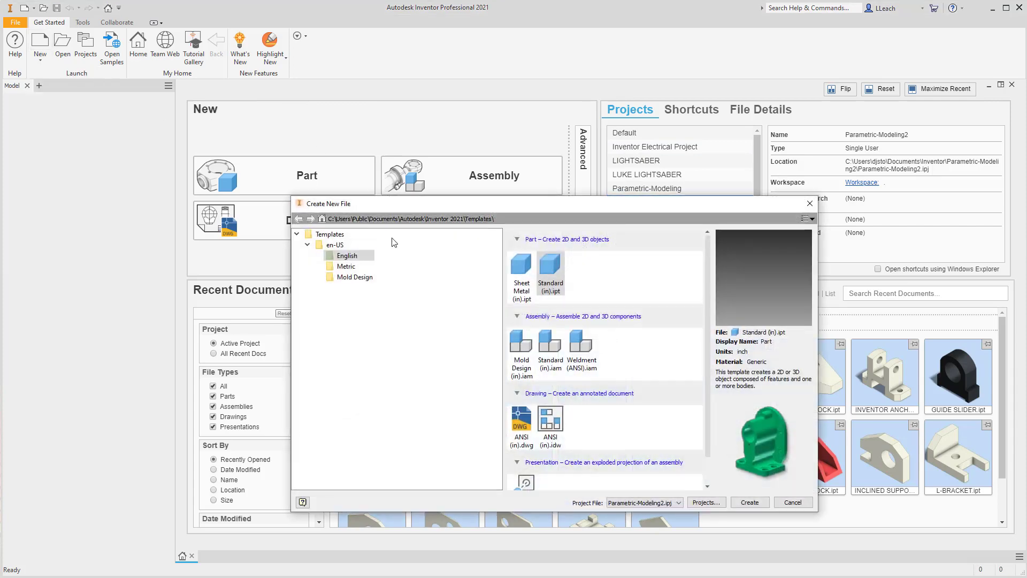
{"action": "left_click", "coordinate": [551, 270]}
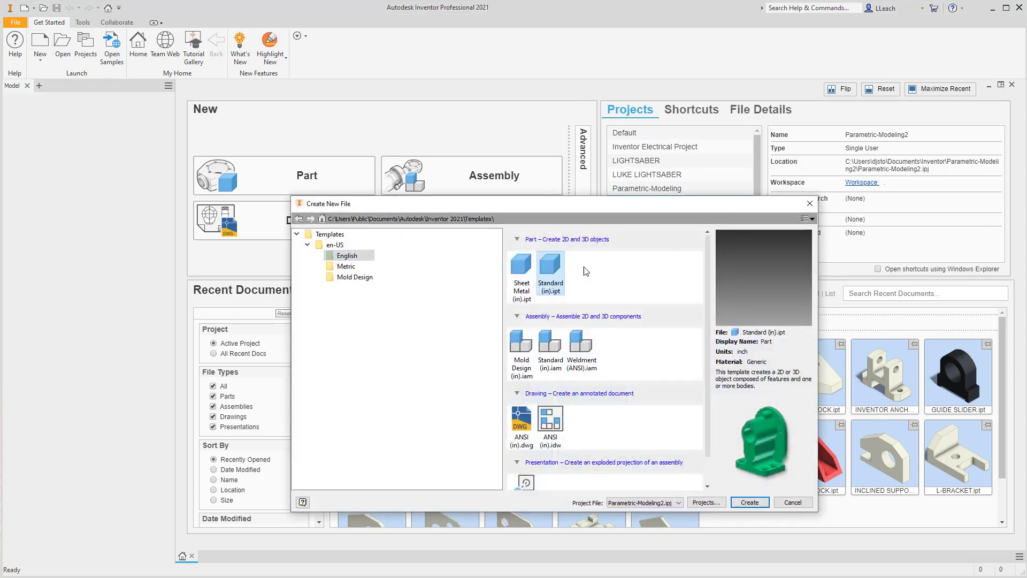
{"action": "left_click", "coordinate": [751, 502]}
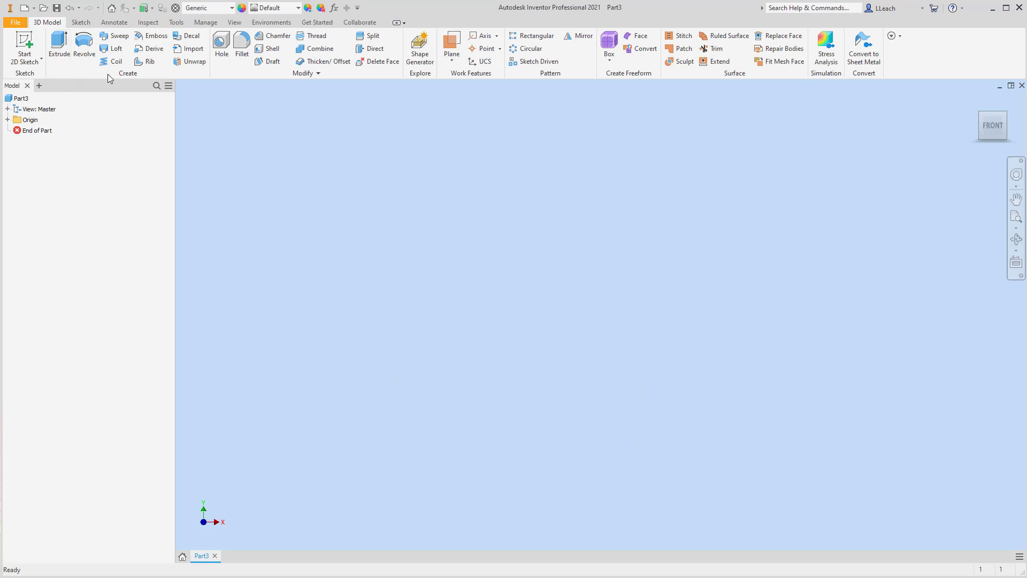
Start a 2D sketch on the XY Plane.
{"action": "left_click", "coordinate": [28, 72]}
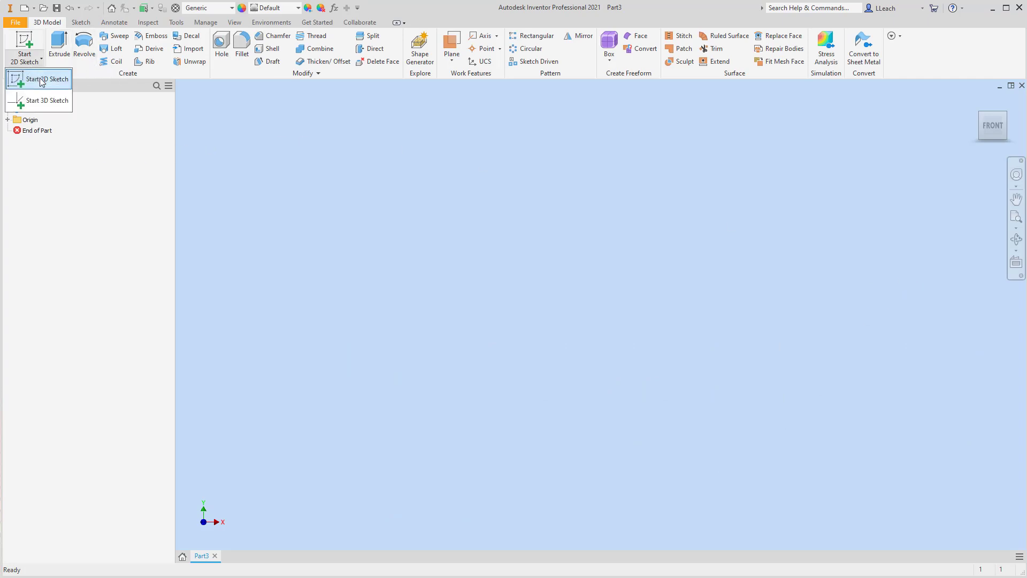
{"action": "left_click", "coordinate": [36, 78]}
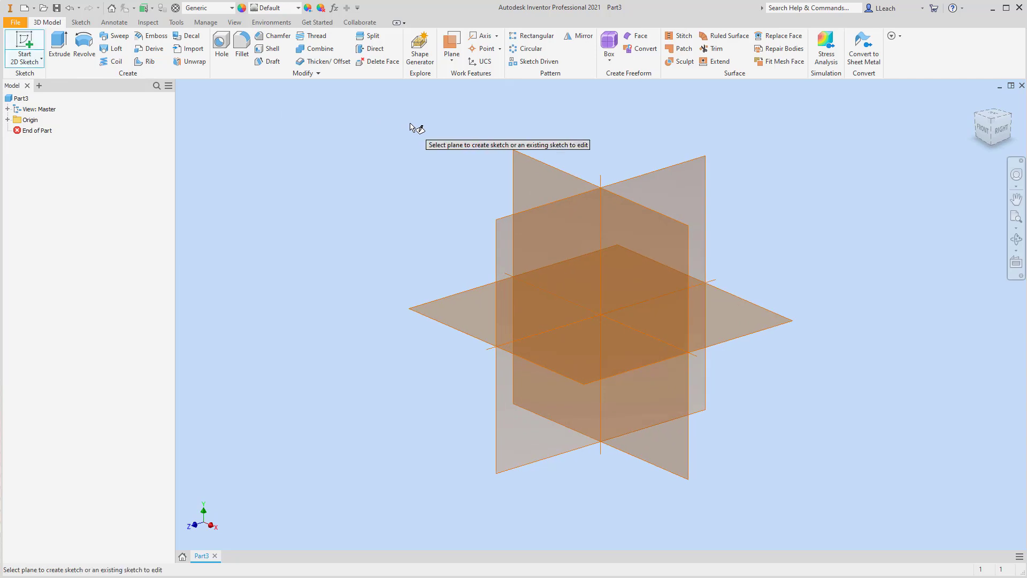
{"action": "left_click", "coordinate": [541, 165]}
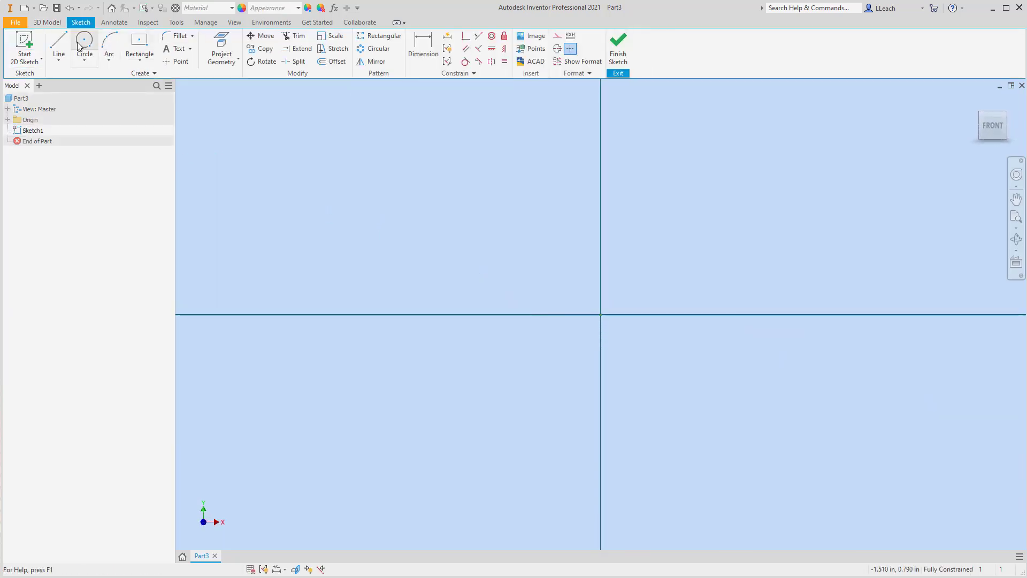
Draw two concentric circles centered at the sketch origin, one larger than the other.
{"action": "left_click", "coordinate": [86, 62]}
{"action": "left_click", "coordinate": [104, 80]}
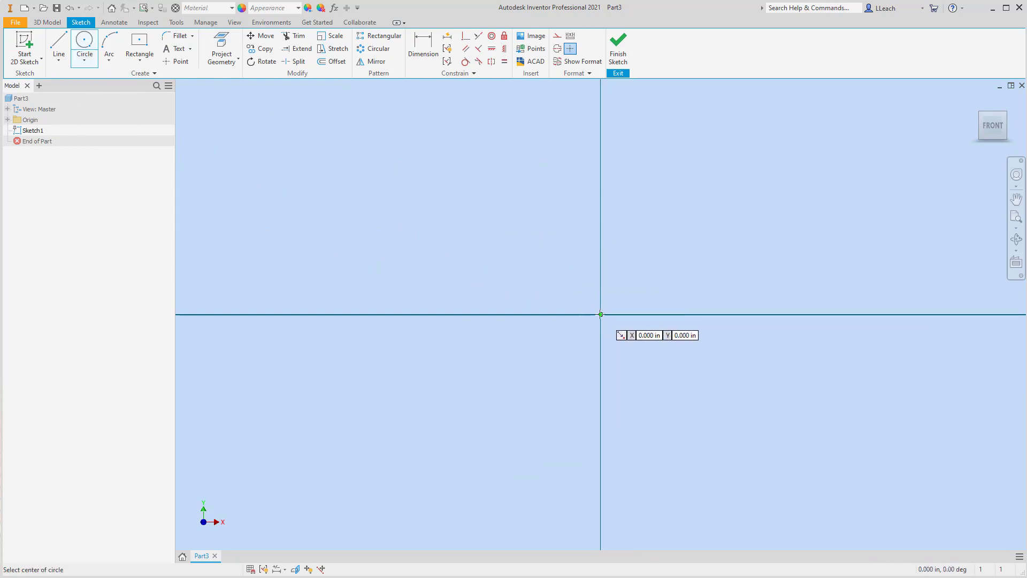
{"action": "left_click", "coordinate": [600, 314]}
{"action": "left_click", "coordinate": [703, 358]}
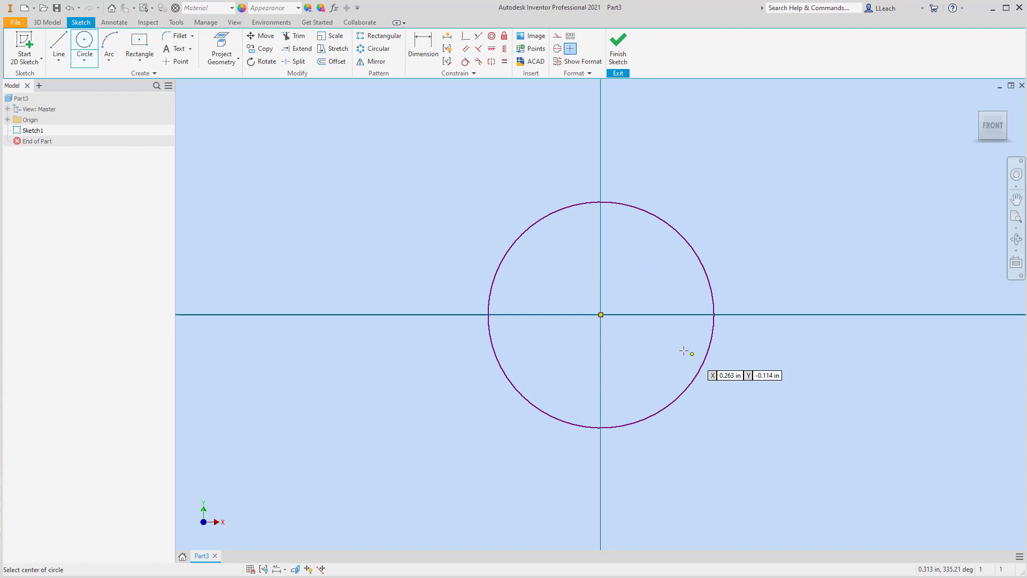
{"action": "left_click", "coordinate": [601, 314]}
{"action": "left_click", "coordinate": [751, 400]}
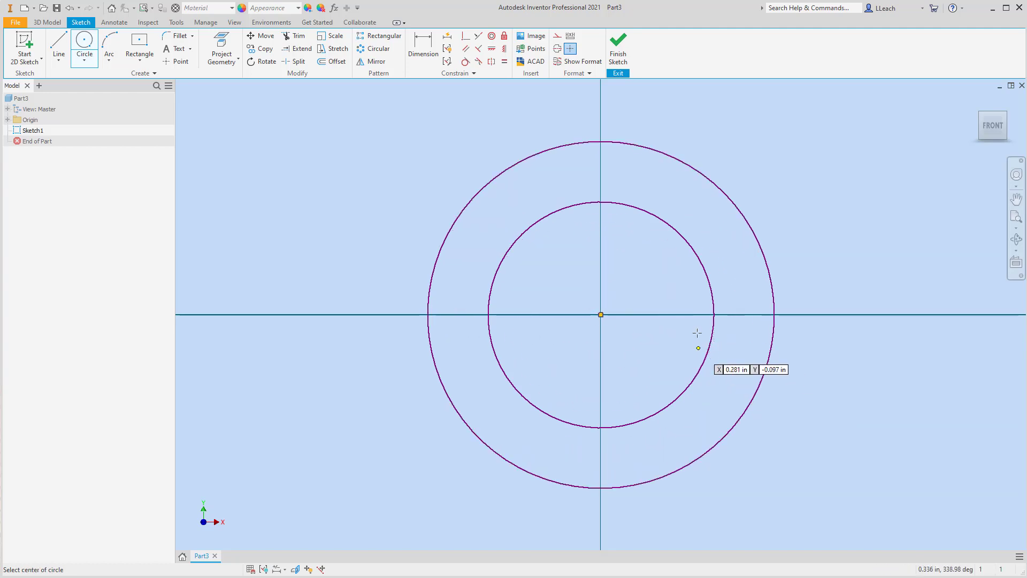
Dimension the outer circle's diameter to 2.5 in.
{"action": "left_click", "coordinate": [422, 48]}
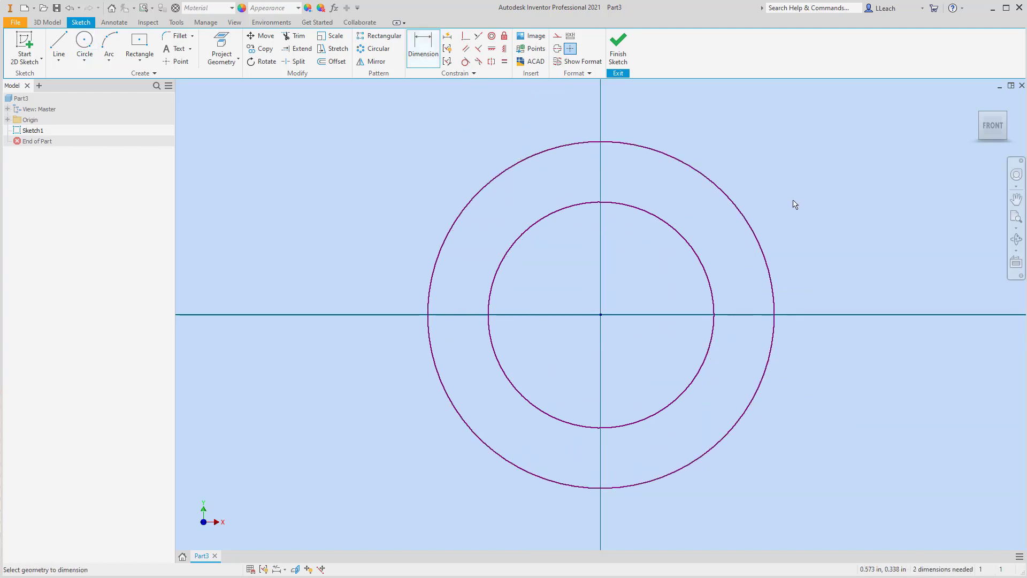
{"action": "left_click", "coordinate": [744, 222]}
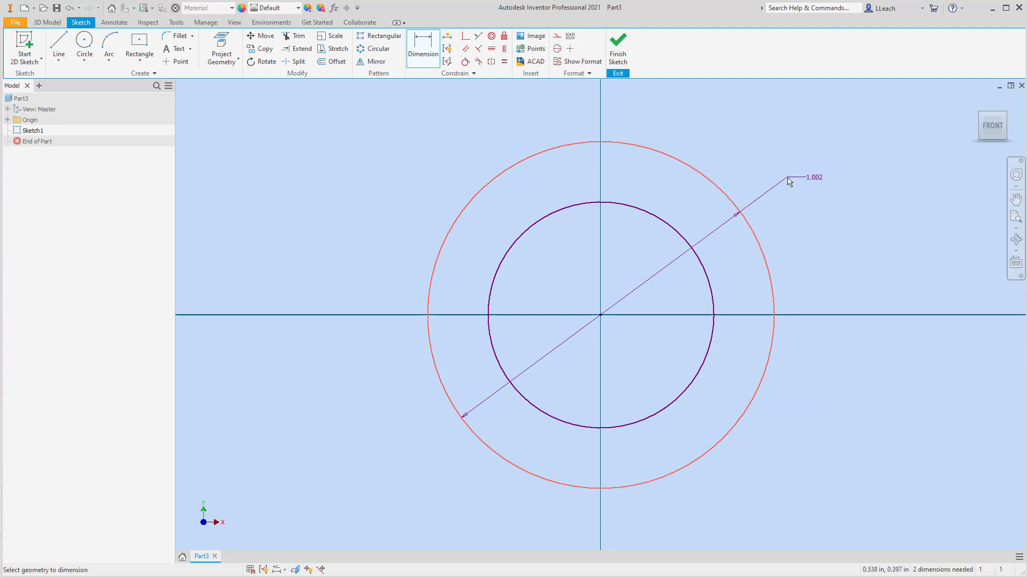
{"action": "left_click", "coordinate": [788, 181]}
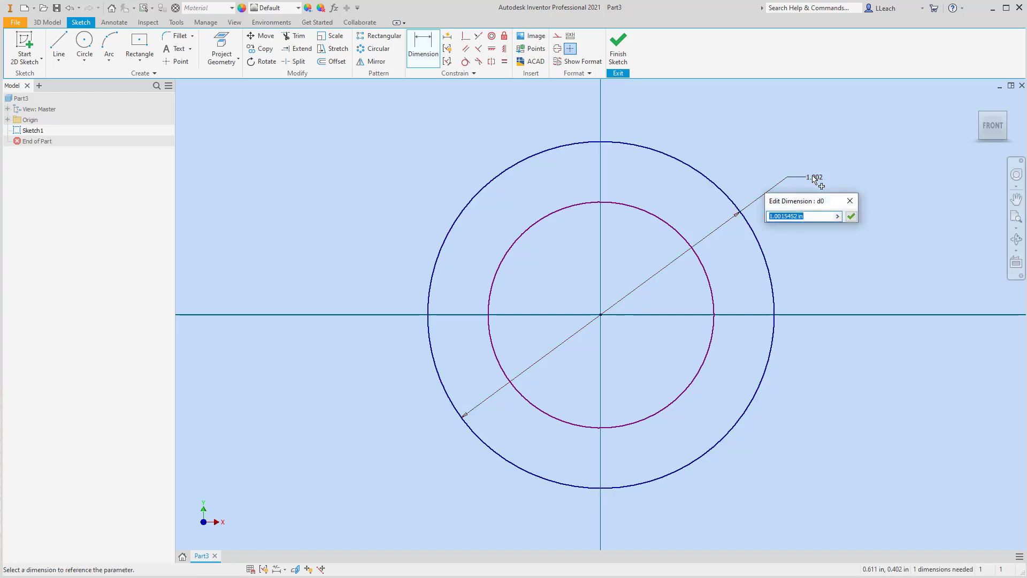
{"action": "type", "text": "2.5"}
{"action": "key", "text": "Return"}
Dimension the inner circle's diameter to 1.25 in and finish the sketch.
{"action": "scroll", "coordinate": [814, 180], "scroll_direction": "down", "scroll_amount": 8}
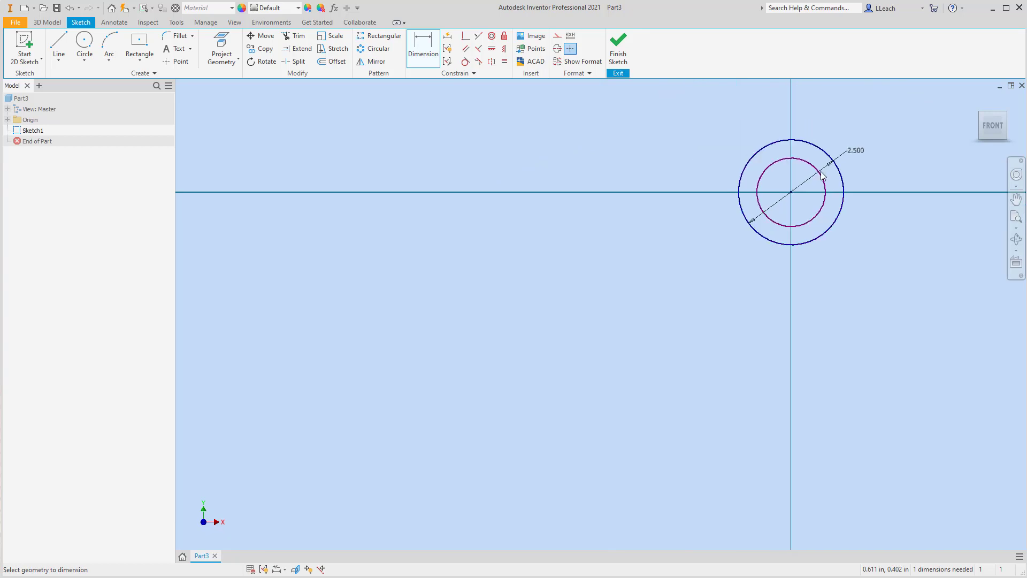
{"action": "middle_click_drag", "start_coordinate": [814, 181], "coordinate": [559, 267]}
{"action": "scroll", "coordinate": [568, 264], "scroll_direction": "up", "scroll_amount": 3}
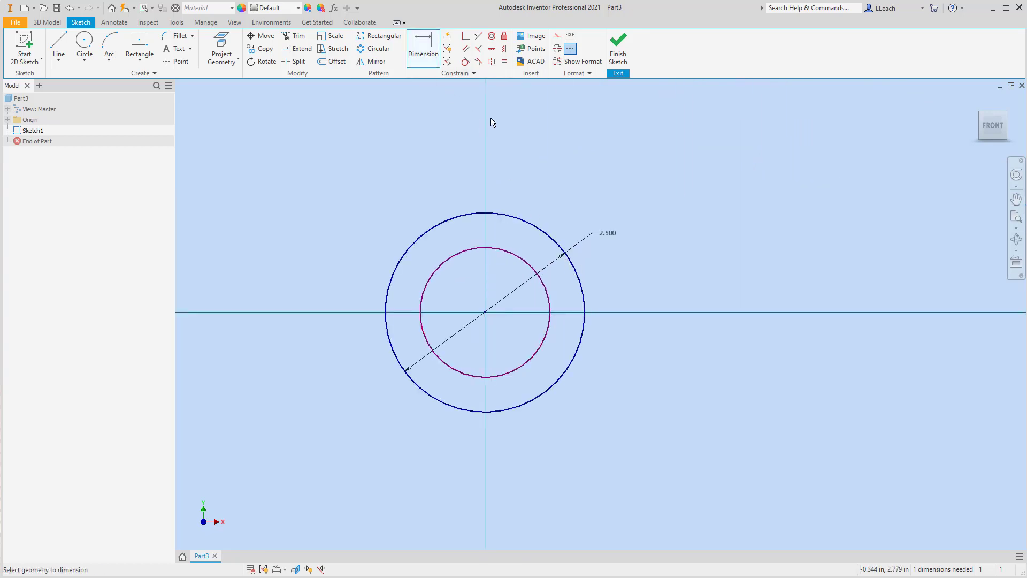
{"action": "left_click", "coordinate": [519, 263]}
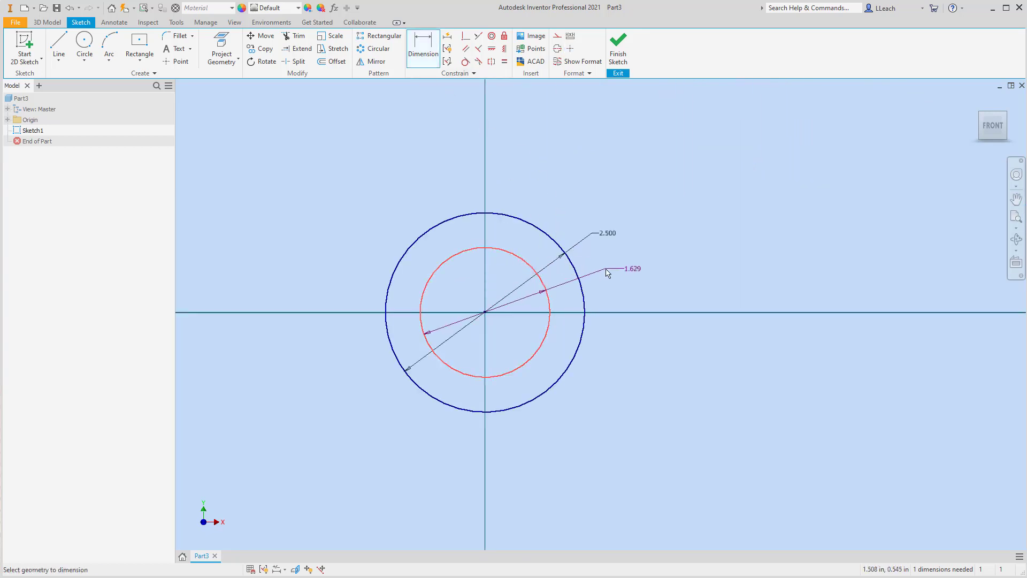
{"action": "left_click", "coordinate": [606, 270]}
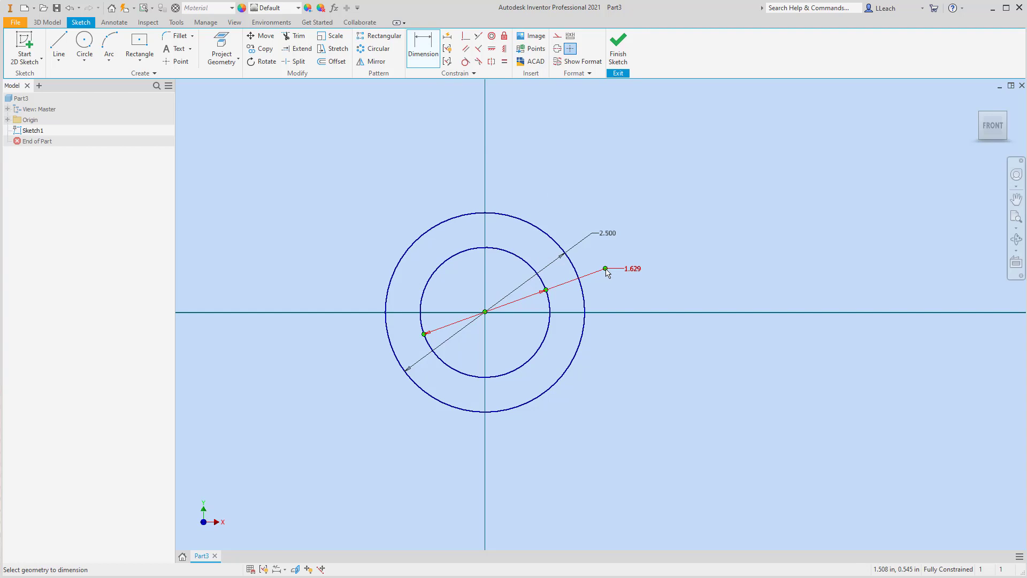
{"action": "left_click", "coordinate": [632, 270]}
{"action": "type", "text": "1.25"}
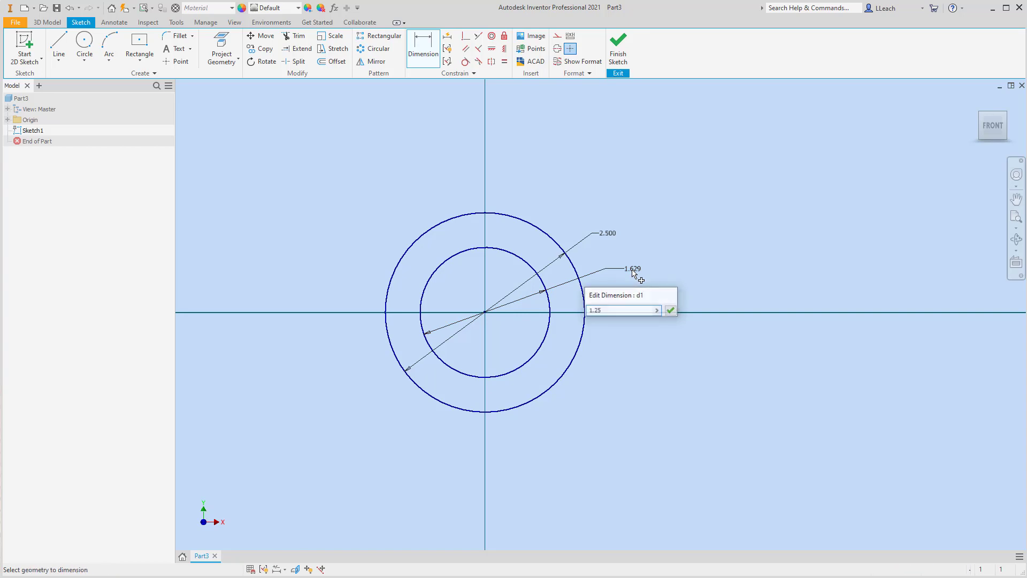
{"action": "key", "text": "Return"}
{"action": "left_click", "coordinate": [618, 49]}
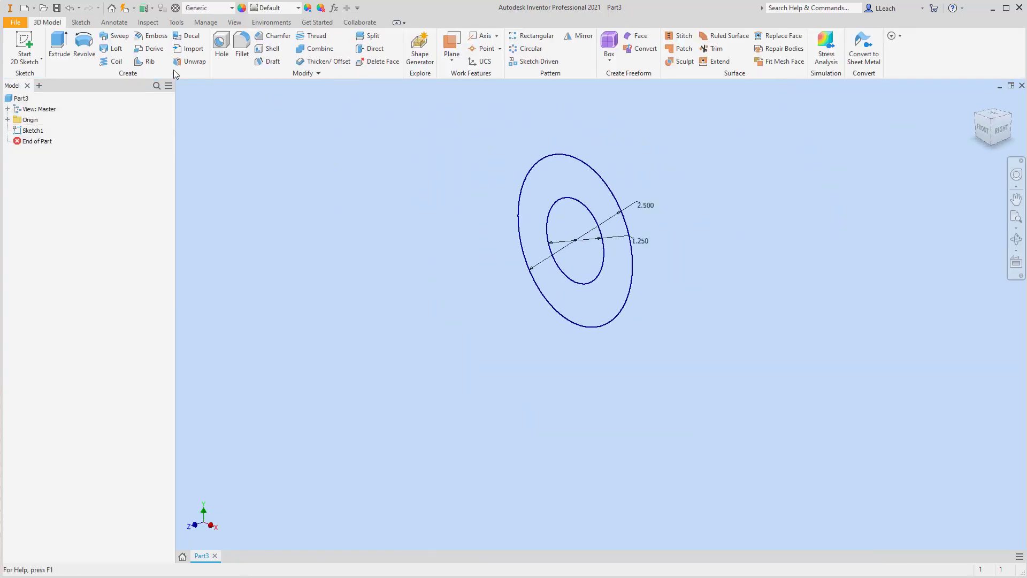
Extrude the ring profile symmetrically with a distance of 2.75 in.
{"action": "left_click", "coordinate": [59, 45]}
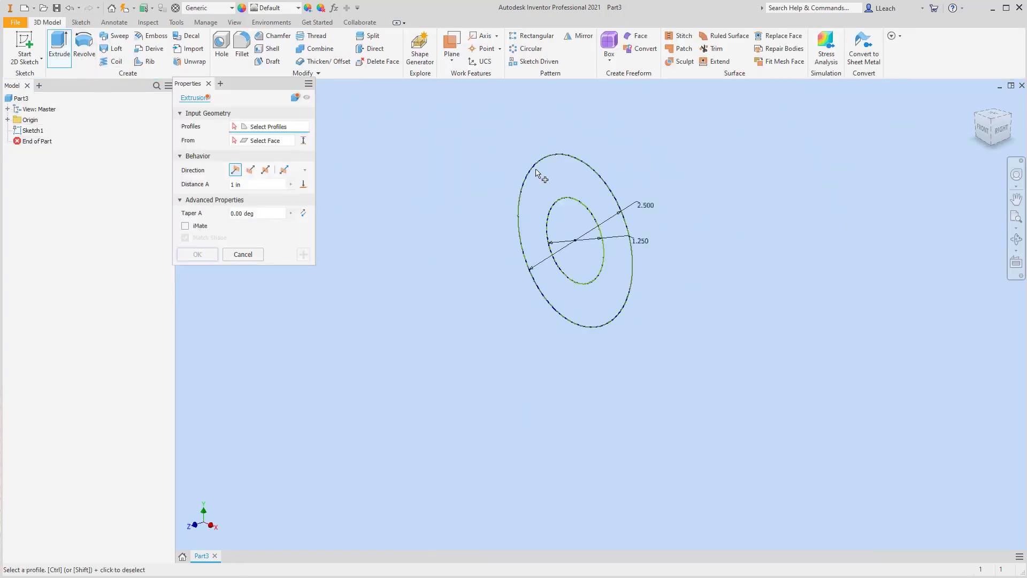
{"action": "left_click", "coordinate": [559, 187]}
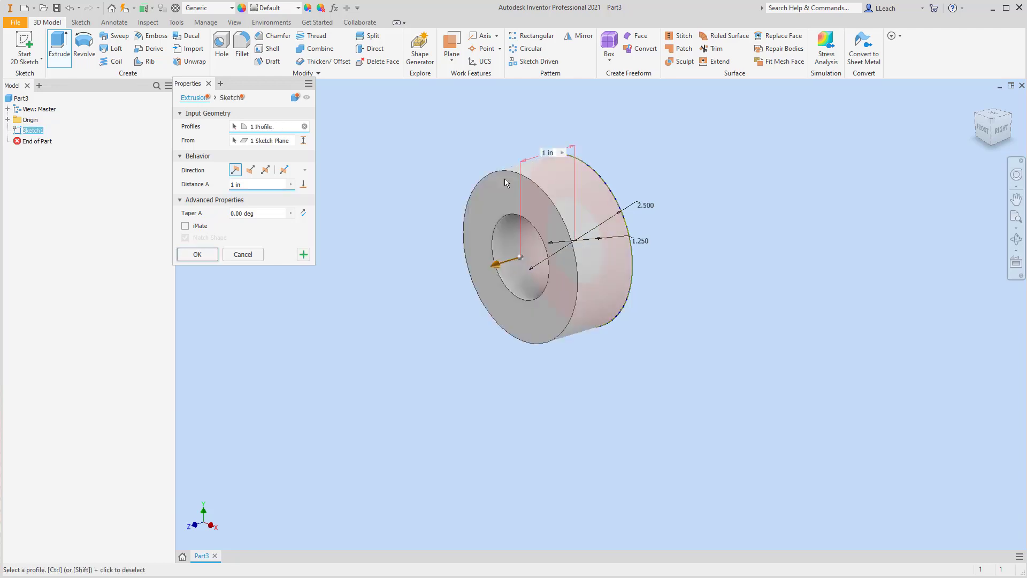
{"action": "left_click", "coordinate": [268, 174]}
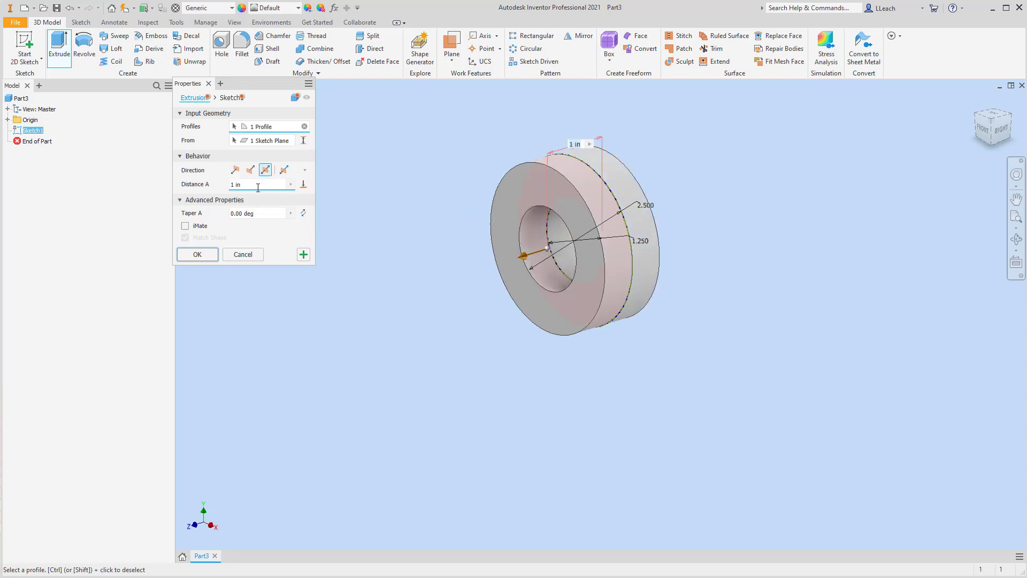
{"action": "left_click_drag", "start_coordinate": [257, 187], "coordinate": [214, 188]}
{"action": "type", "text": "2.75"}
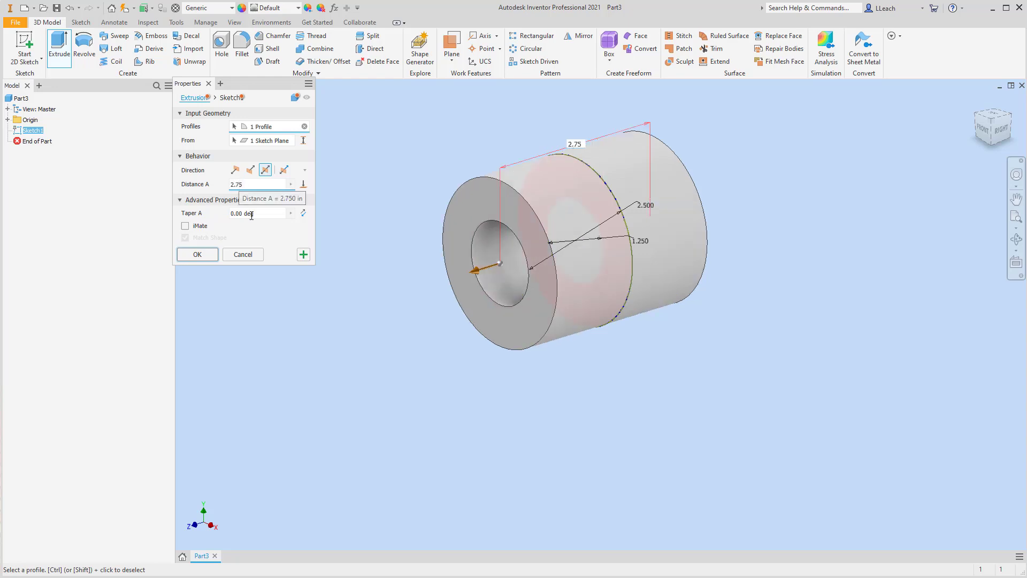
{"action": "left_click", "coordinate": [196, 254]}
Make the origin's YZ Plane visible in the model.
{"action": "middle_click_drag", "start_coordinate": [452, 189], "coordinate": [446, 287]}
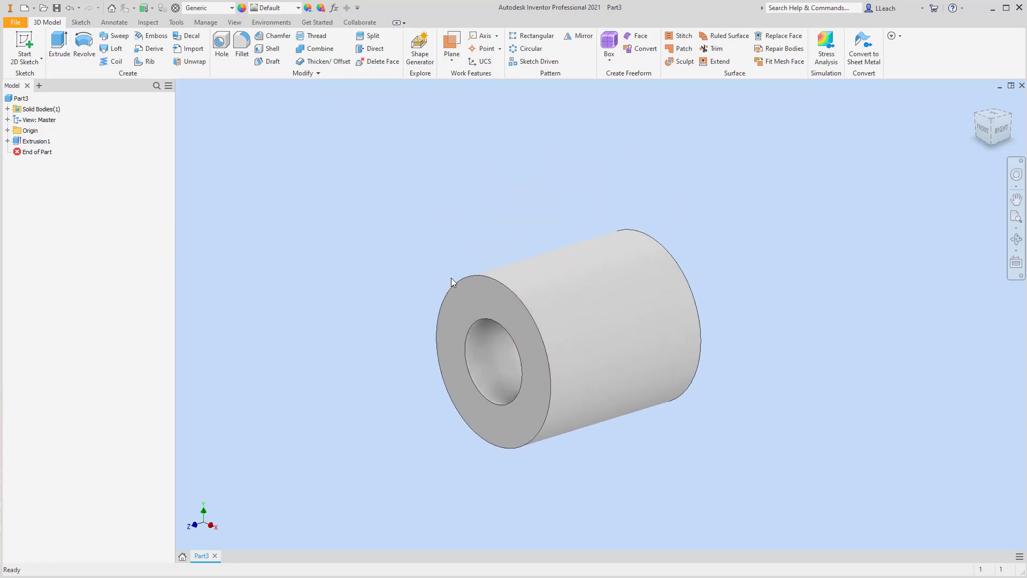
{"action": "left_click", "coordinate": [8, 130]}
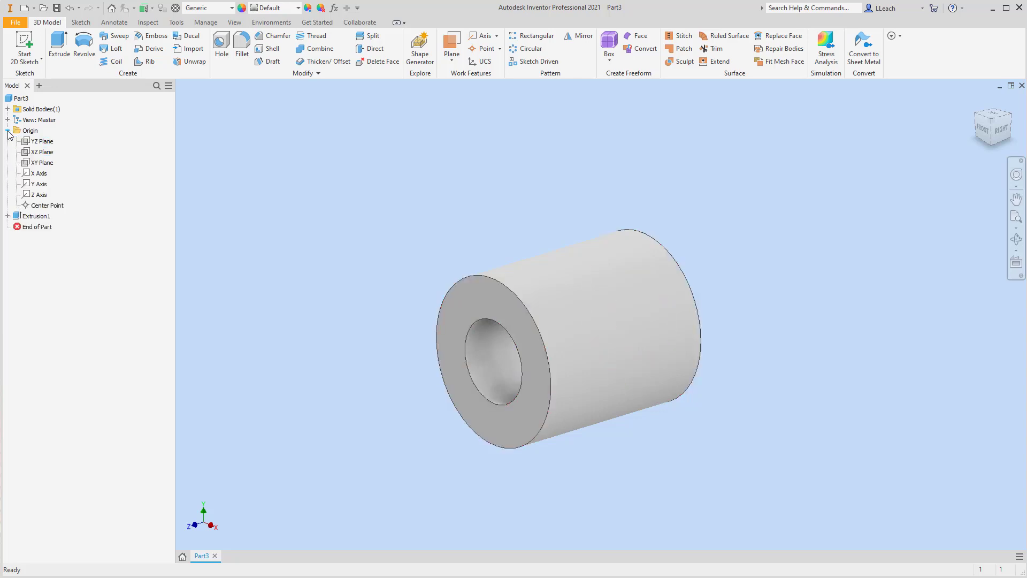
{"action": "right_click", "coordinate": [40, 142]}
{"action": "left_click", "coordinate": [61, 207]}
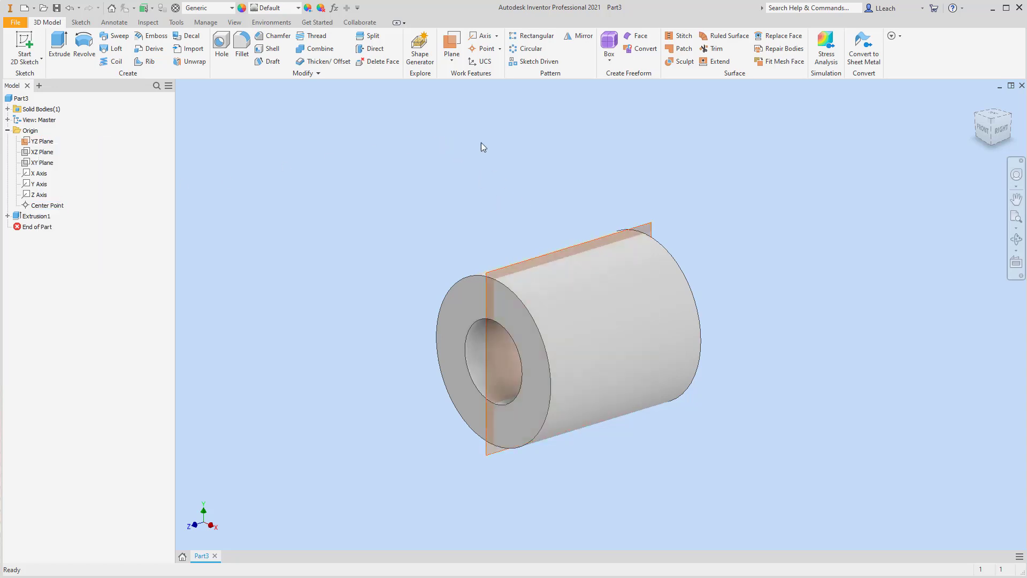
Start a 2D sketch on the YZ Plane.
{"action": "left_click", "coordinate": [39, 60]}
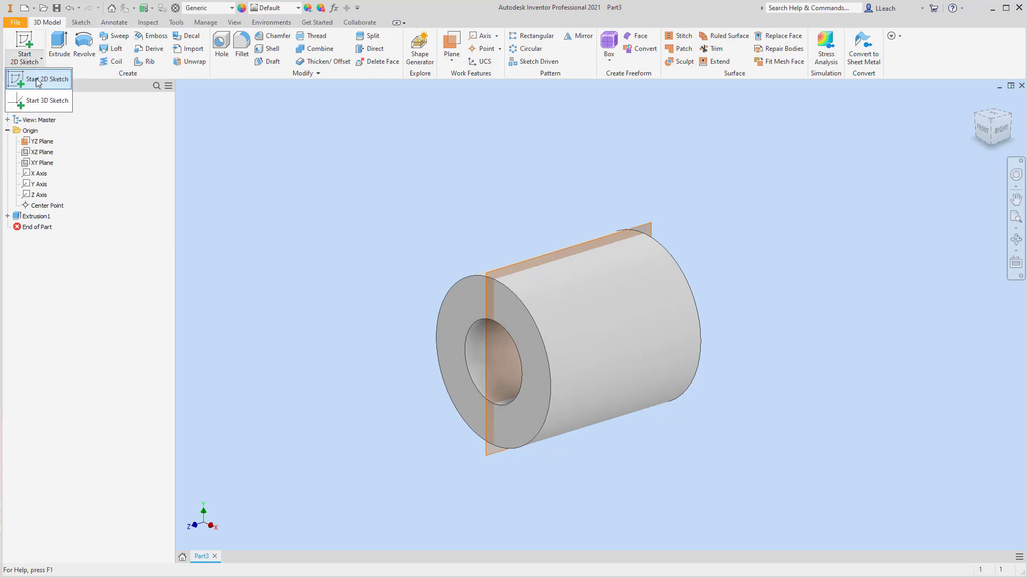
{"action": "left_click", "coordinate": [39, 80]}
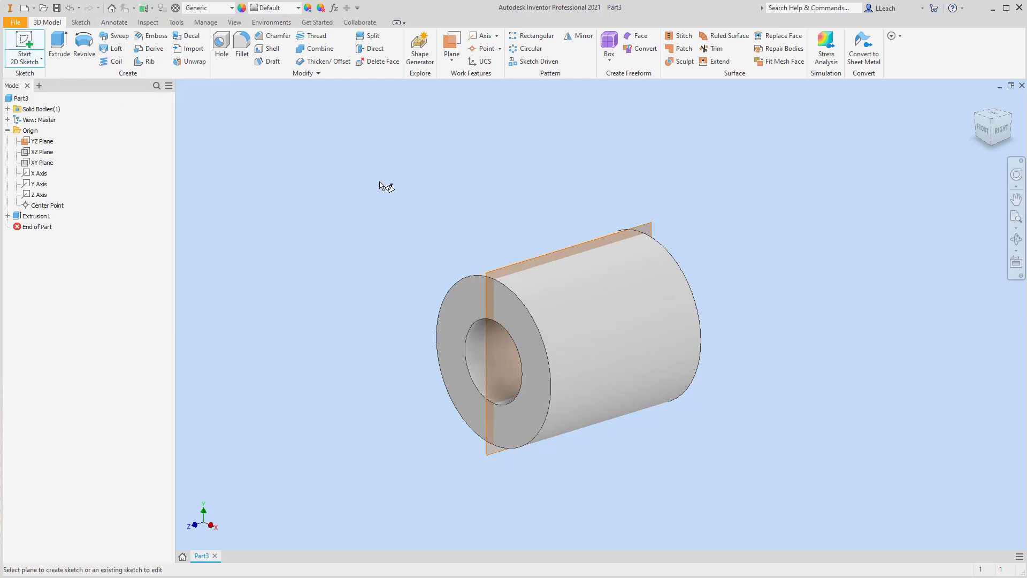
{"action": "left_click", "coordinate": [566, 246]}
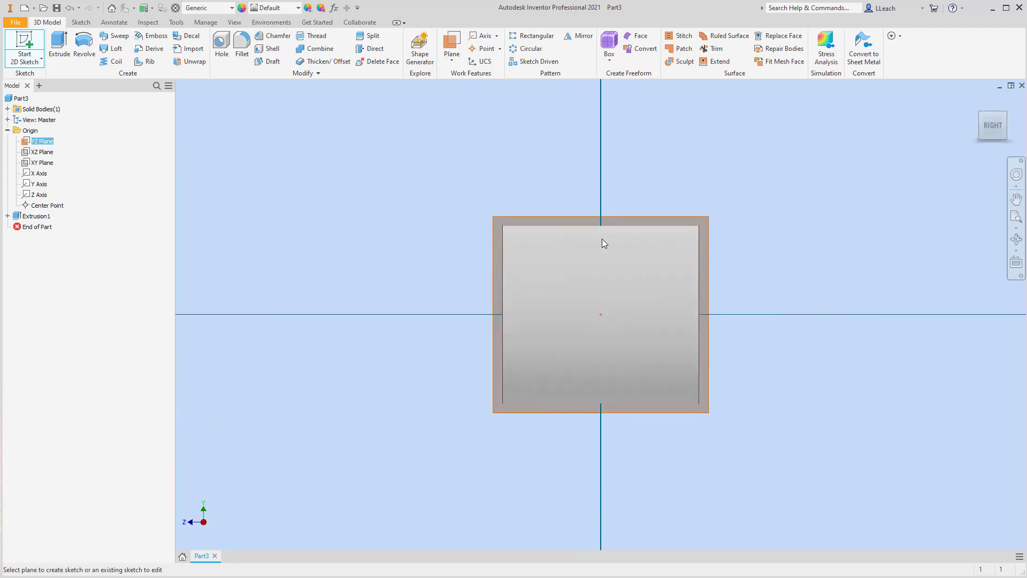
{"action": "mouse_move", "coordinate": [601, 238]}
{"action": "middle_mouse_down"}
{"action": "mouse_move", "coordinate": [501, 340]}
{"action": "mouse_move", "coordinate": [500, 328]}
{"action": "middle_mouse_up"}
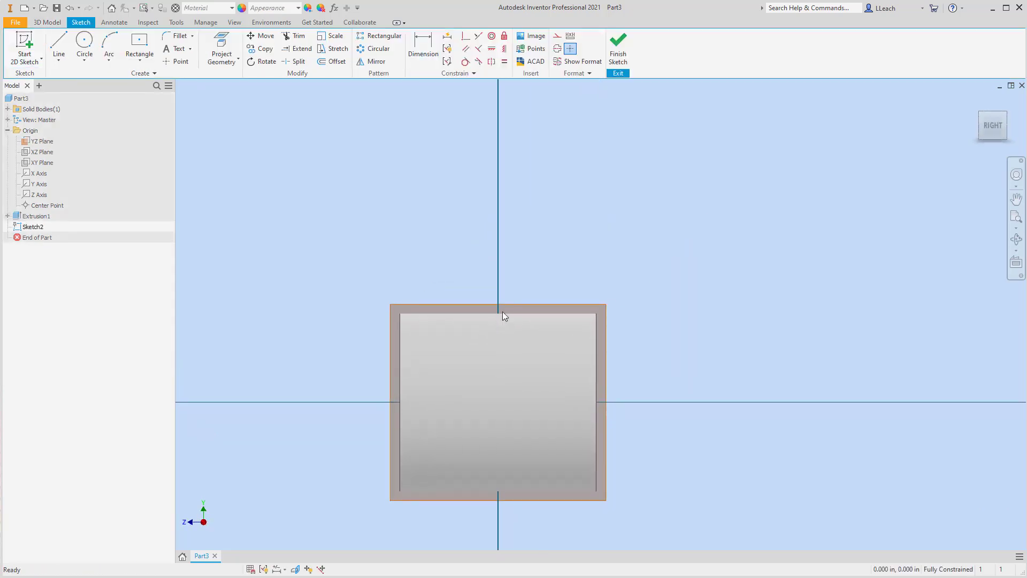
Sketch two concentric circles centred on the vertical axis above the tube with the Circle tool.
{"action": "left_click", "coordinate": [84, 61]}
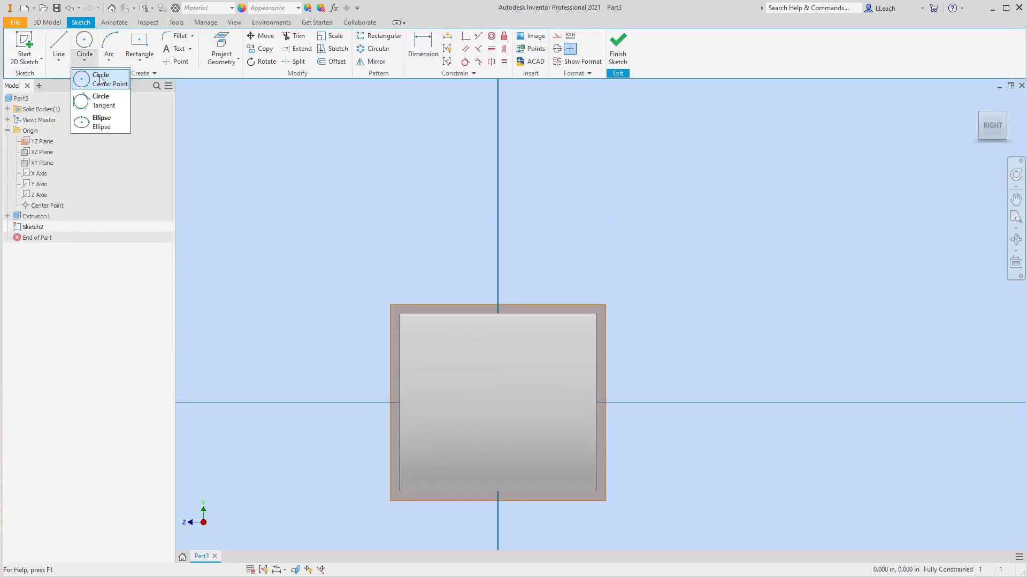
{"action": "left_click", "coordinate": [108, 84]}
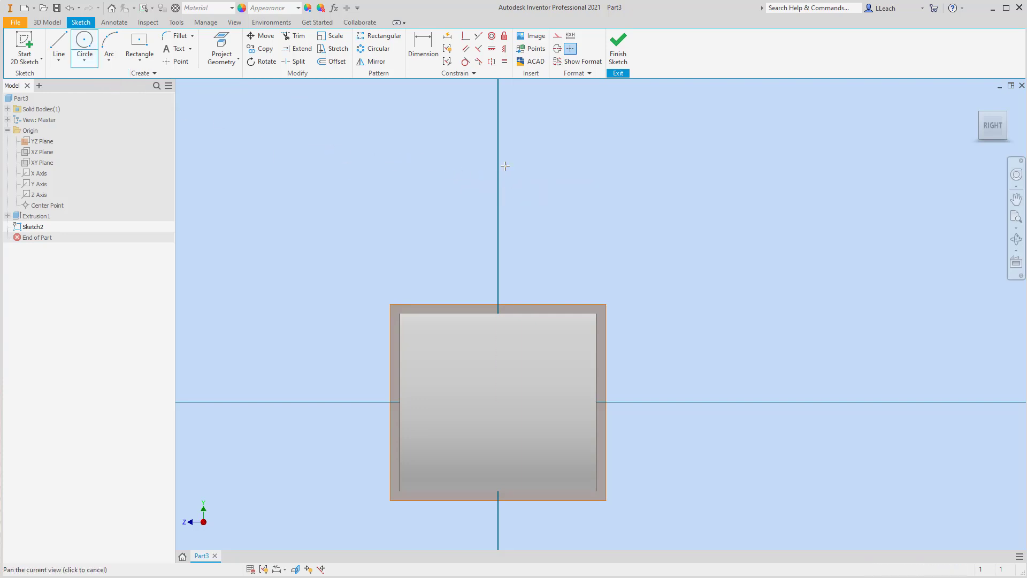
{"action": "scroll", "coordinate": [492, 193], "scroll_direction": "up", "scroll_amount": 4}
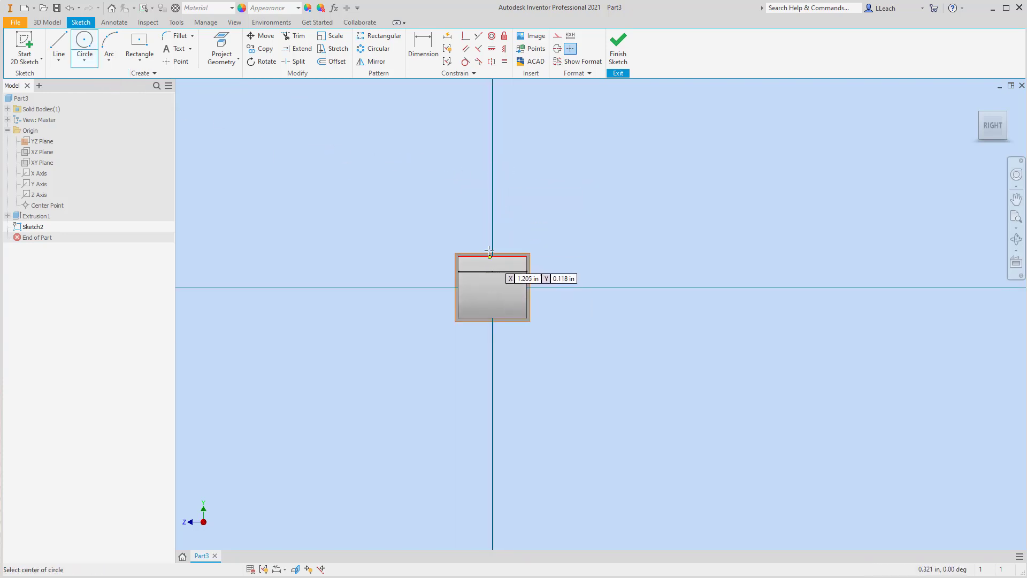
{"action": "left_click", "coordinate": [492, 174]}
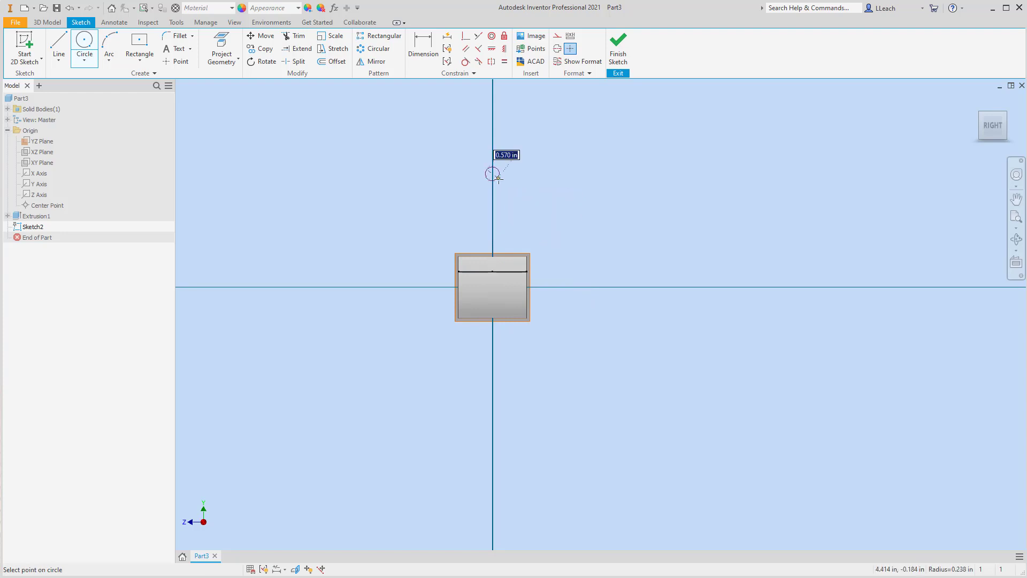
{"action": "left_click", "coordinate": [506, 185]}
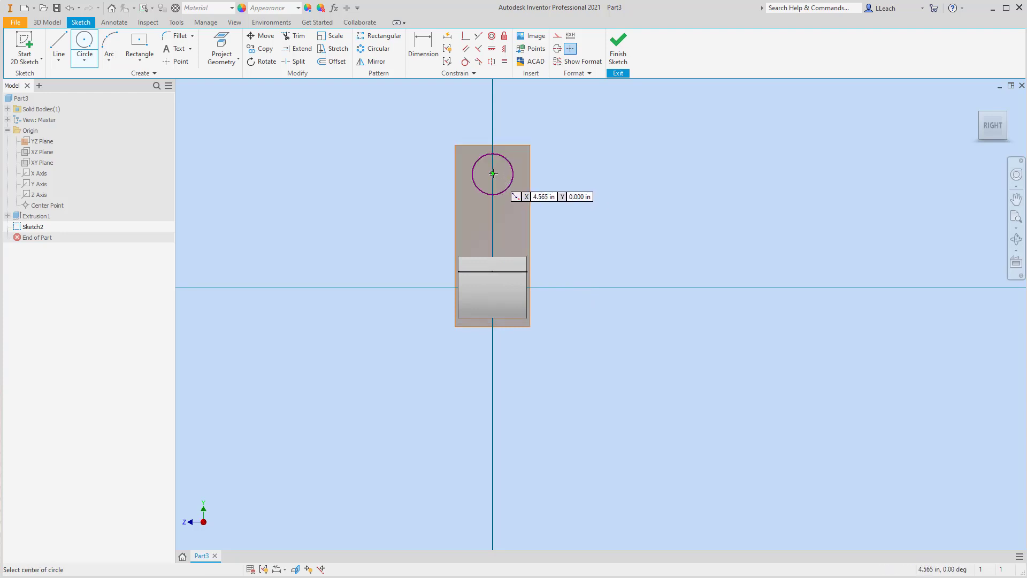
{"action": "left_click", "coordinate": [518, 196]}
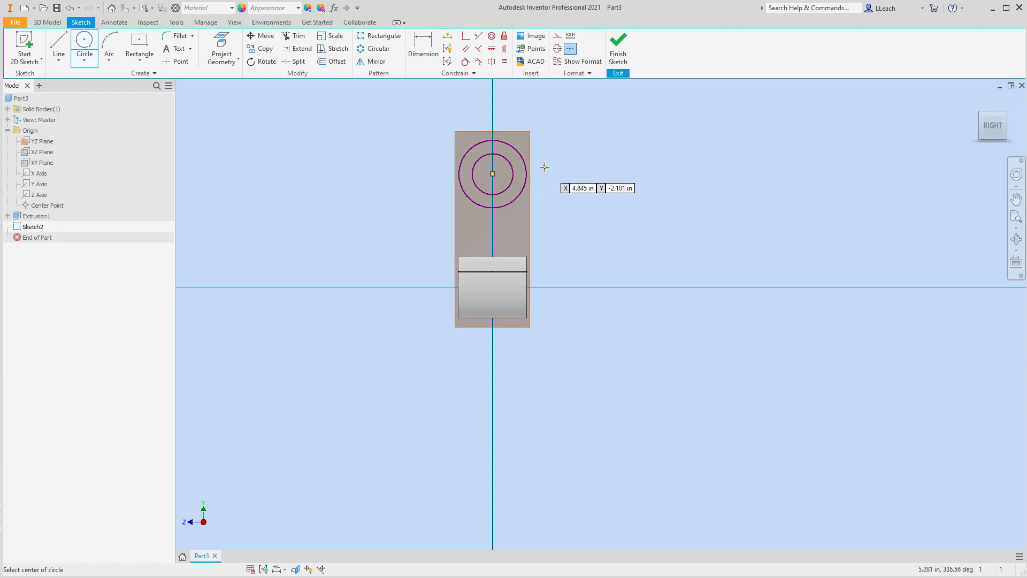
{"action": "key", "text": "Escape"}
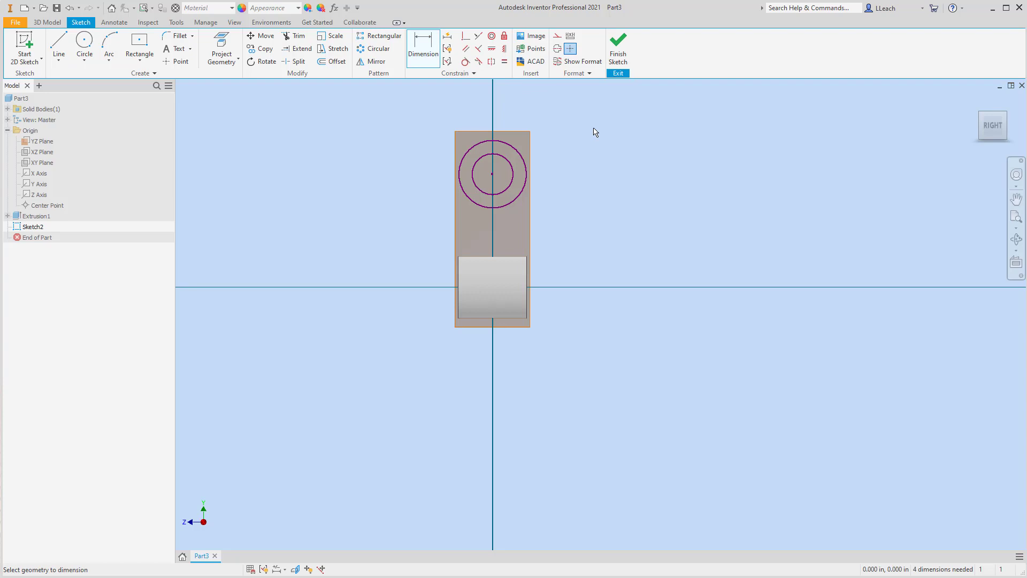
Dimension the outer circle's diameter to 2 in.
{"action": "left_click", "coordinate": [519, 154]}
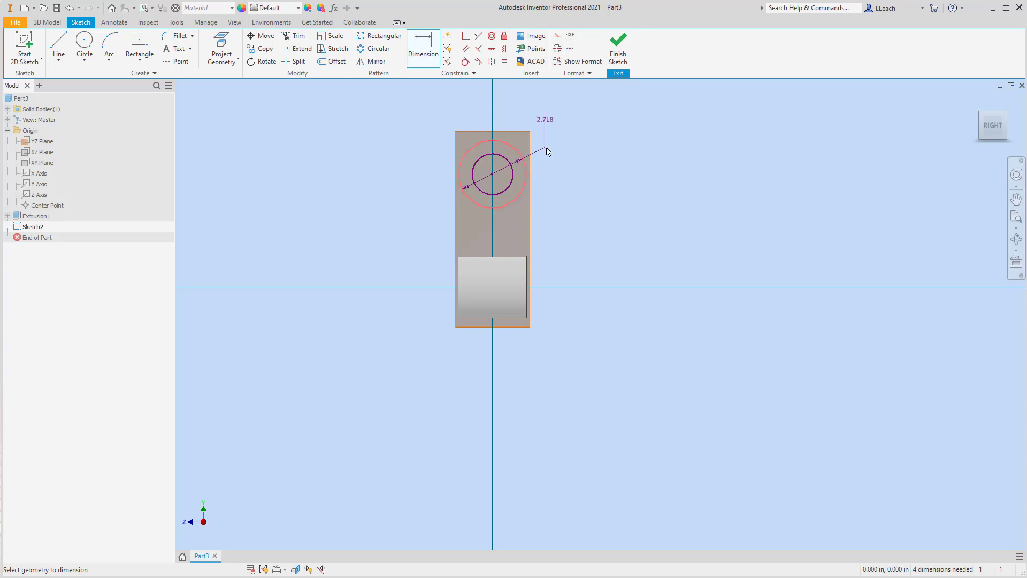
{"action": "left_click", "coordinate": [554, 127]}
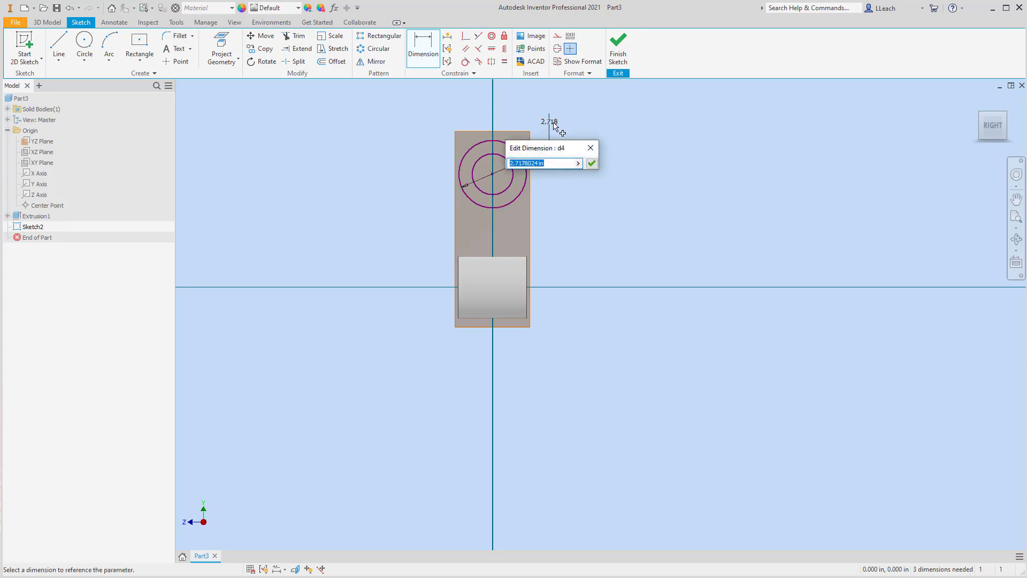
{"action": "type", "text": "2"}
{"action": "key", "text": "Return"}
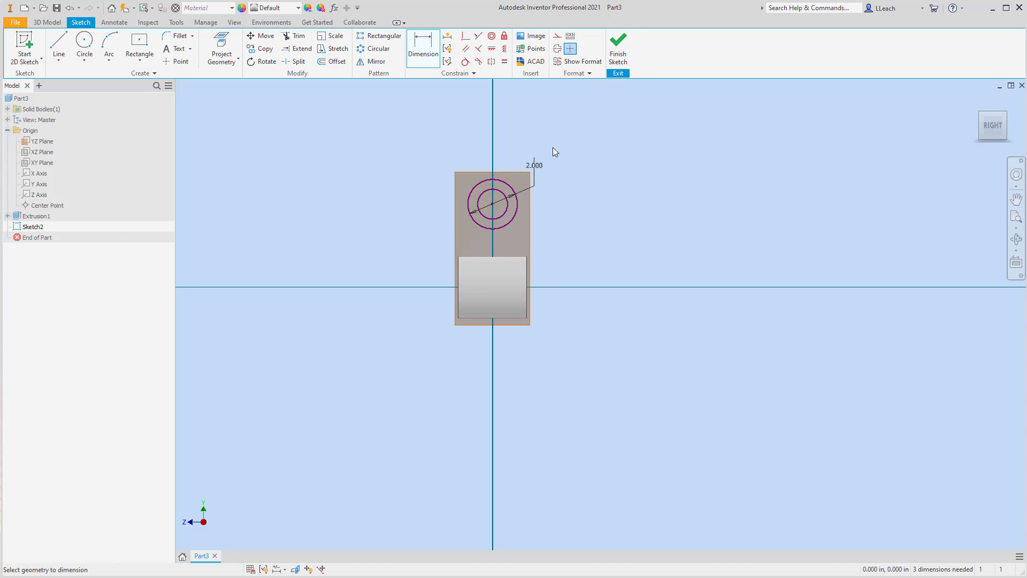
Dimension the inner circle's diameter to 1 in.
{"action": "left_click", "coordinate": [507, 208]}
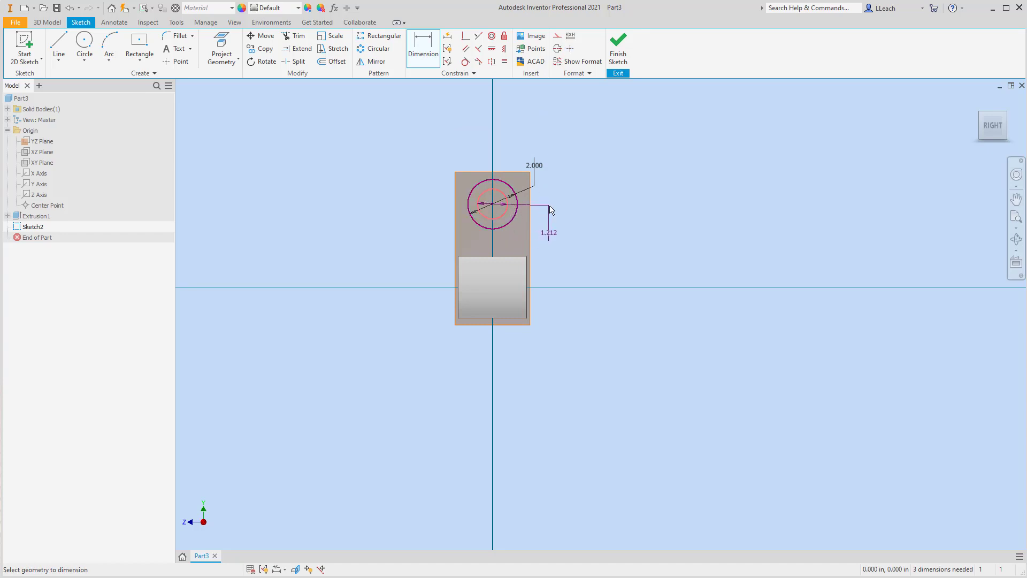
{"action": "left_click", "coordinate": [551, 209]}
{"action": "type", "text": "1"}
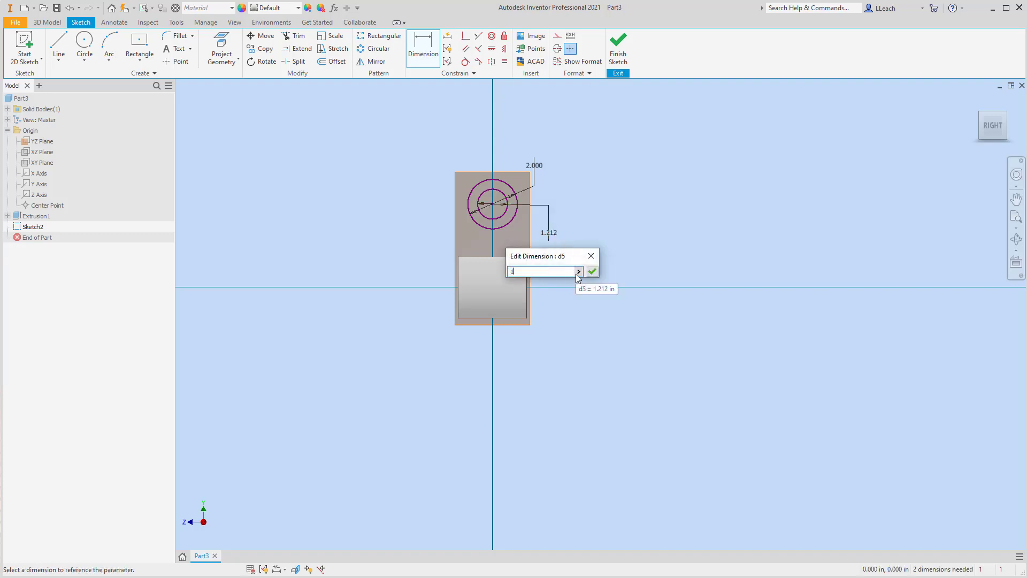
{"action": "key", "text": "Return"}
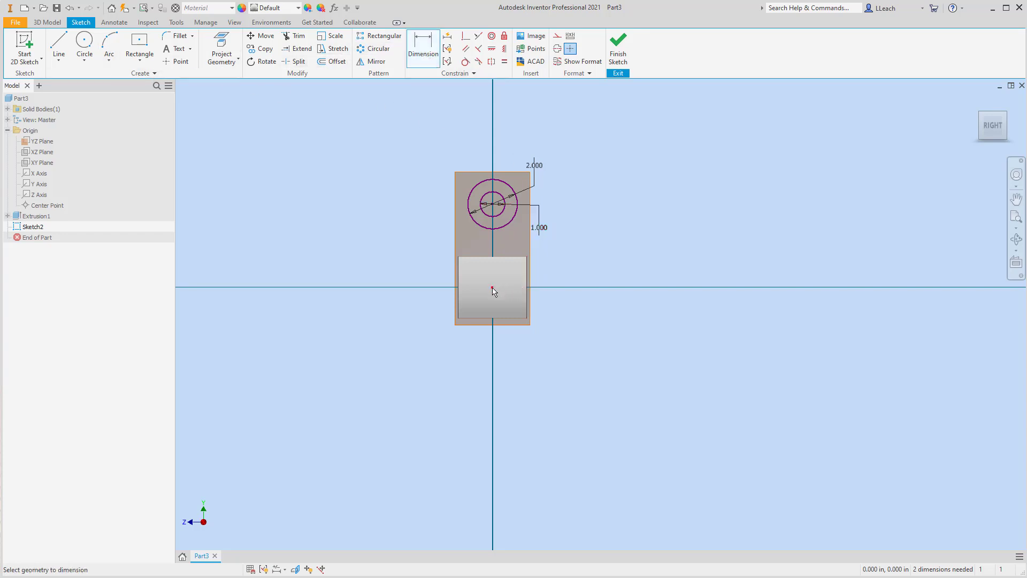
Dimension the circles' centre 2.75 in above the origin and finish the sketch.
{"action": "left_click", "coordinate": [495, 206]}
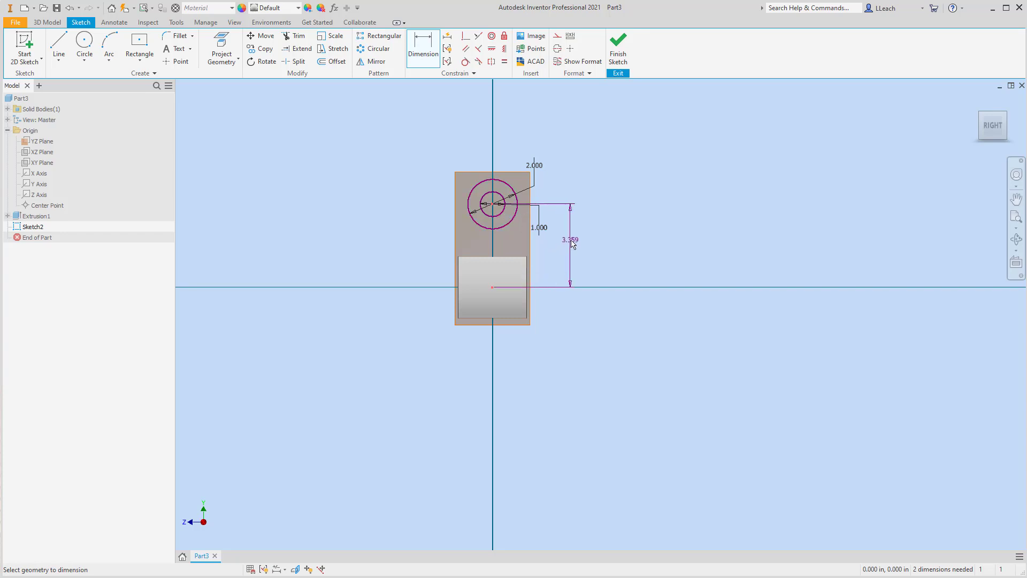
{"action": "left_click", "coordinate": [578, 242]}
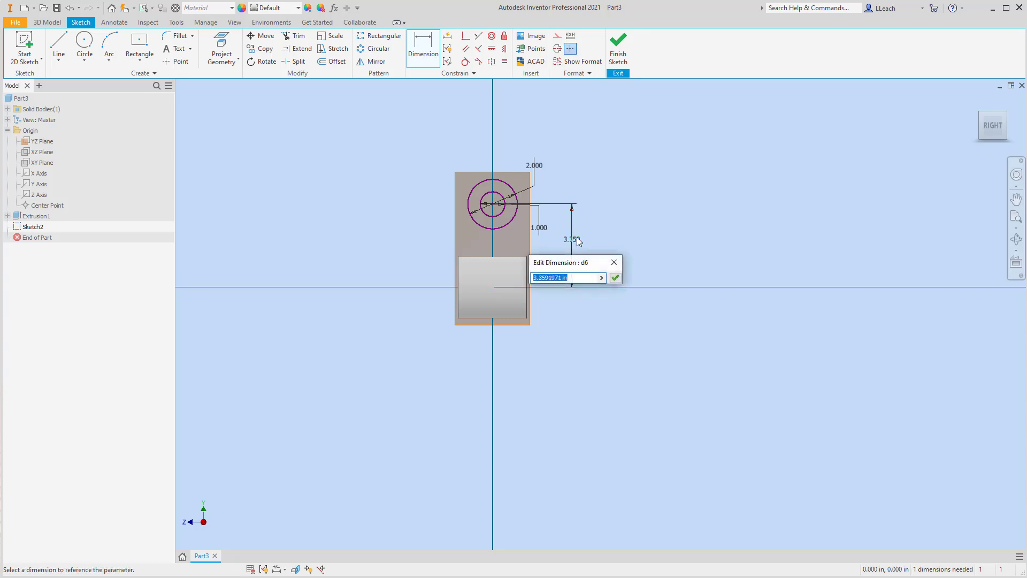
{"action": "type", "text": "2.75"}
{"action": "left_click", "coordinate": [615, 277]}
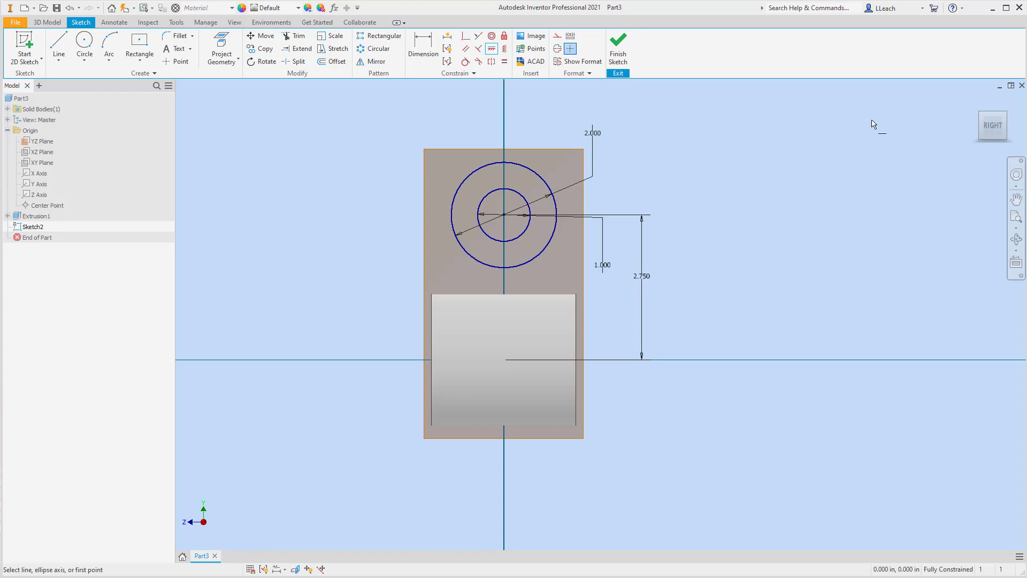
{"action": "left_click", "coordinate": [618, 47]}
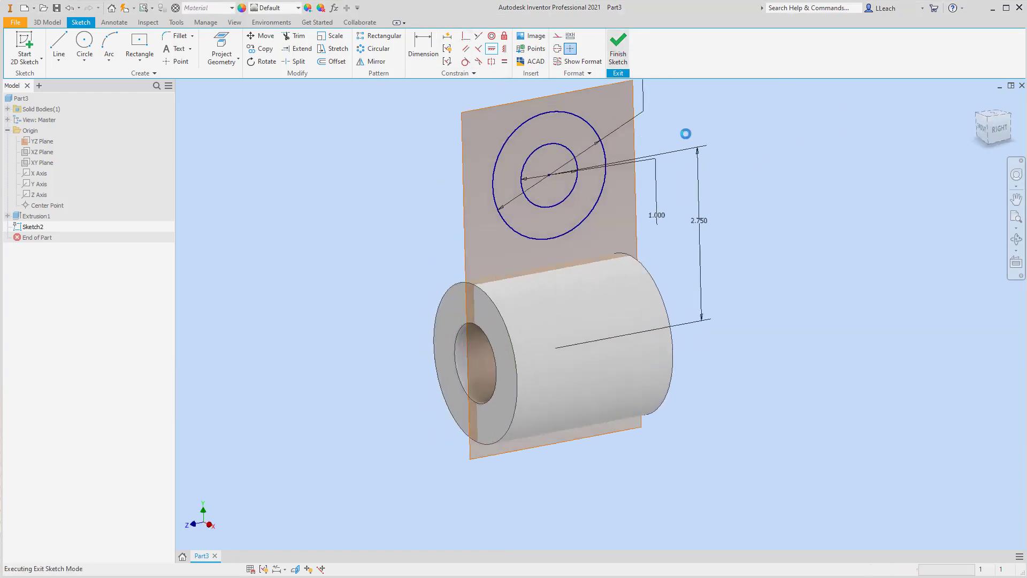
{"action": "scroll", "coordinate": [581, 233], "scroll_direction": "down", "scroll_amount": 3}
{"action": "middle_click_drag", "start_coordinate": [582, 198], "coordinate": [520, 233]}
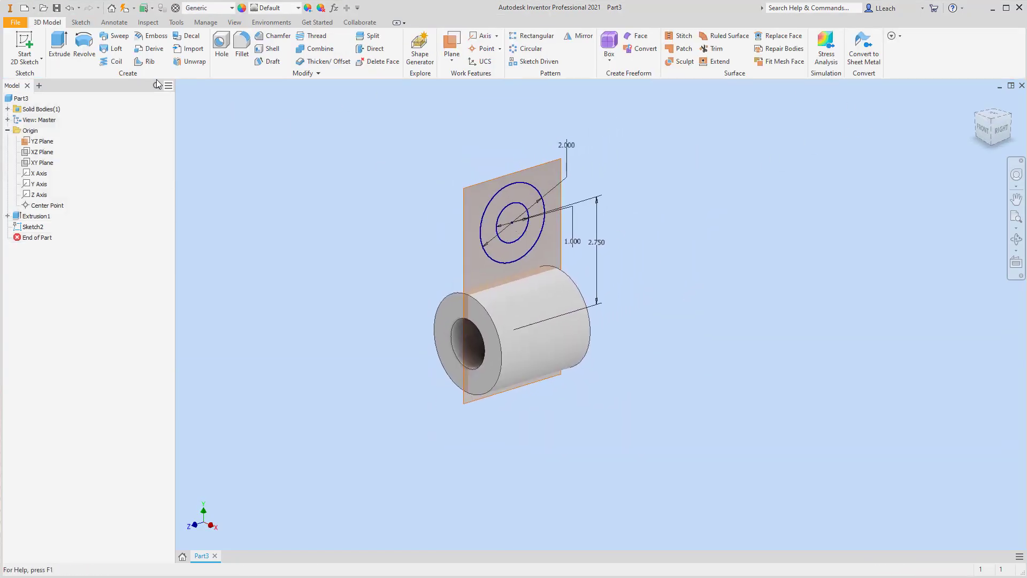
Extrude the new ring profile symmetrically with a distance of 3 in.
{"action": "left_click", "coordinate": [71, 51]}
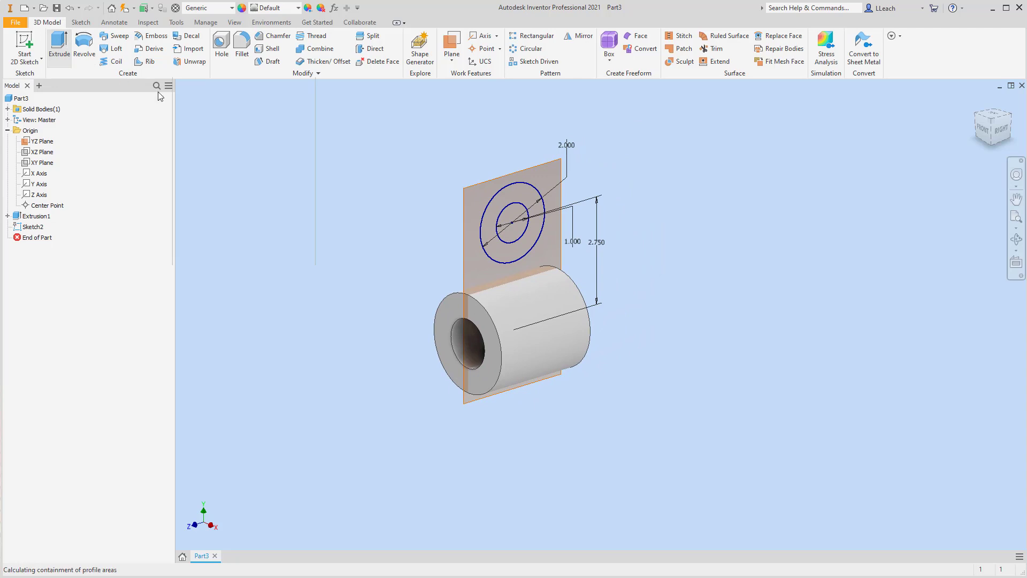
{"action": "left_click", "coordinate": [487, 224]}
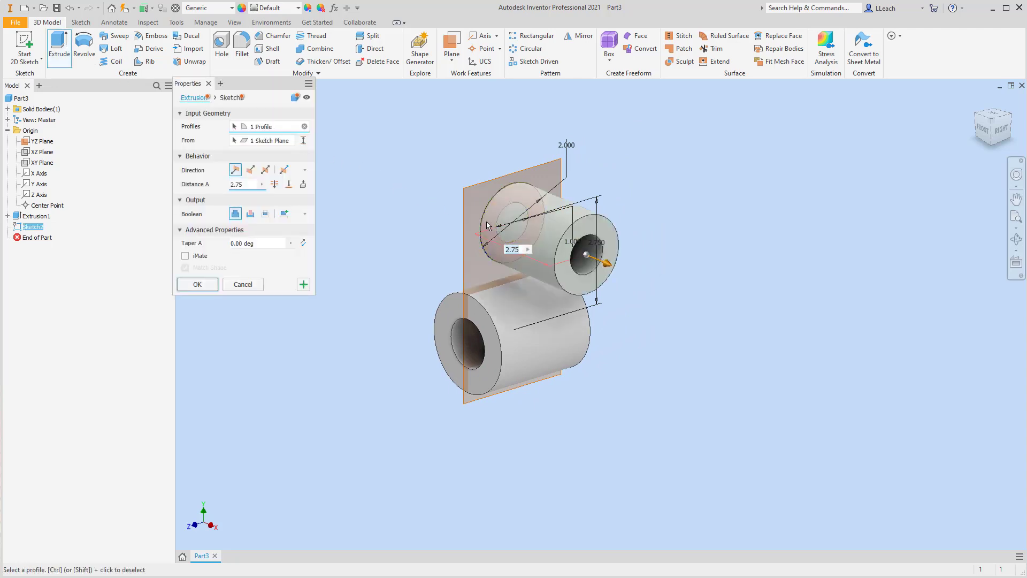
{"action": "left_click", "coordinate": [266, 170]}
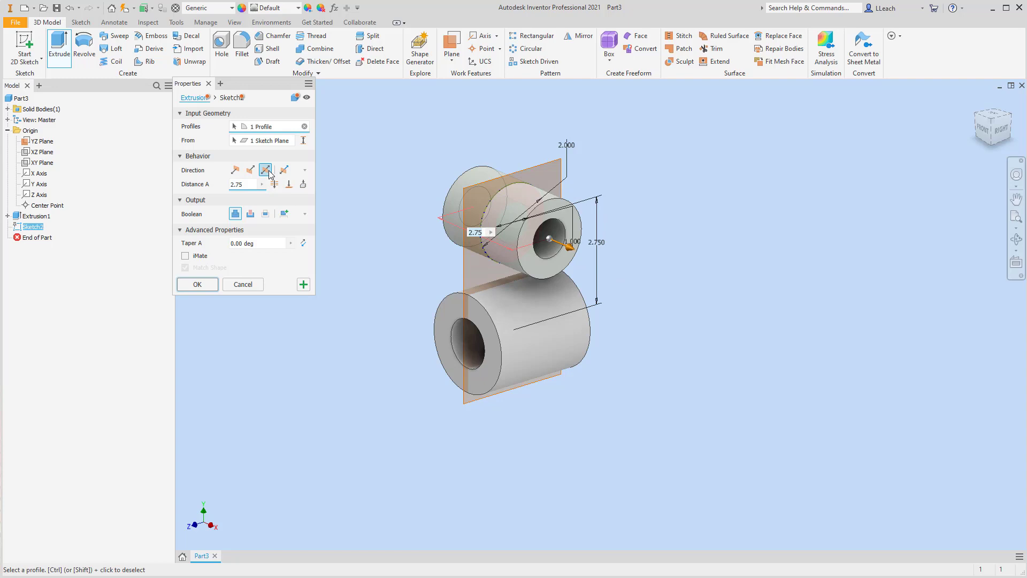
{"action": "double_click", "coordinate": [245, 184]}
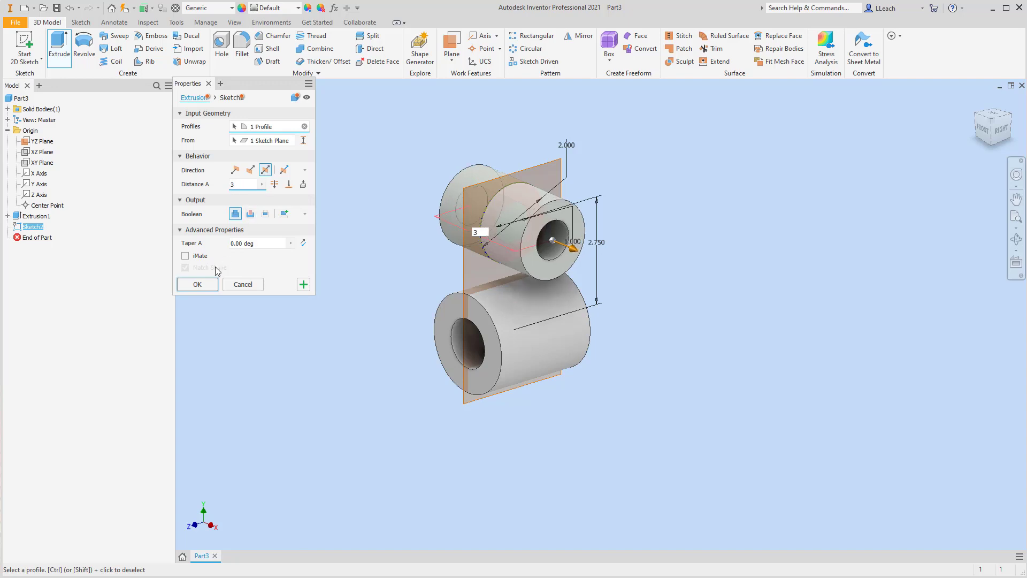
{"action": "left_click", "coordinate": [198, 284]}
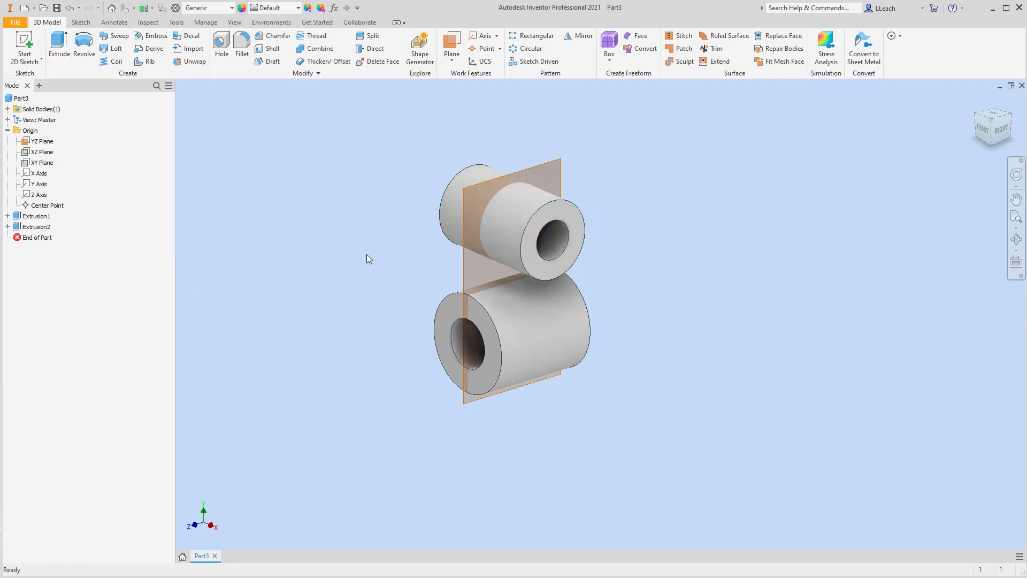
Hide the YZ Plane in the model.
{"action": "left_click", "coordinate": [43, 142]}
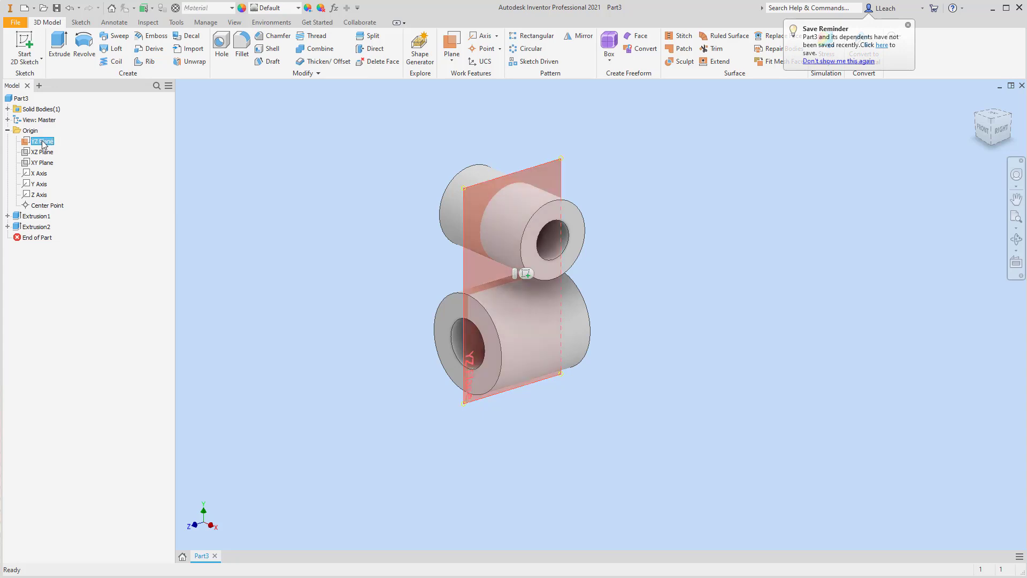
{"action": "right_click", "coordinate": [45, 145]}
{"action": "left_click", "coordinate": [67, 207]}
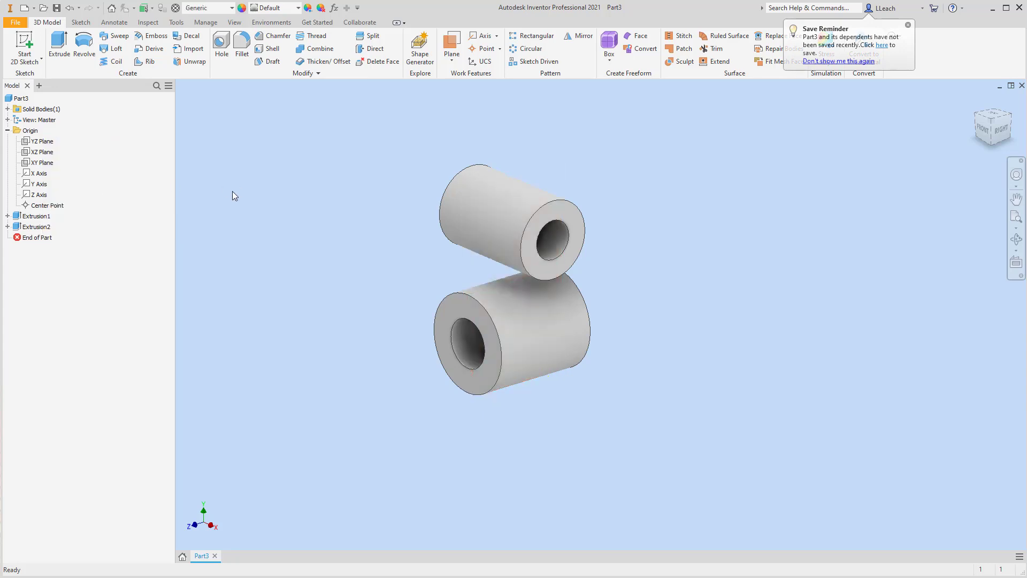
Make the origin's XZ Plane visible in the model.
{"action": "middle_click_drag", "start_coordinate": [381, 201], "coordinate": [377, 222]}
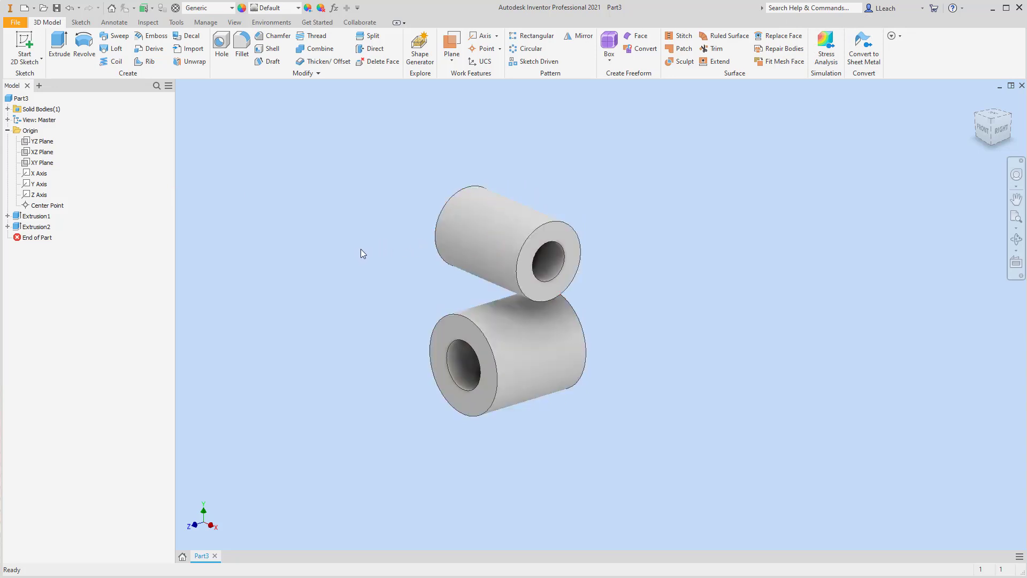
{"action": "middle_click_drag", "start_coordinate": [361, 254], "coordinate": [374, 252]}
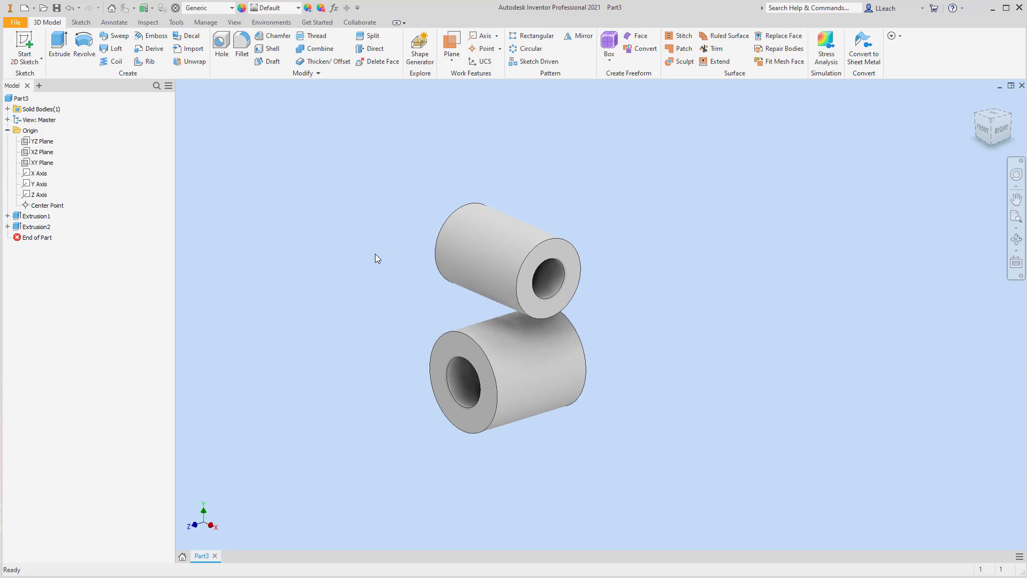
{"action": "left_click", "coordinate": [43, 152]}
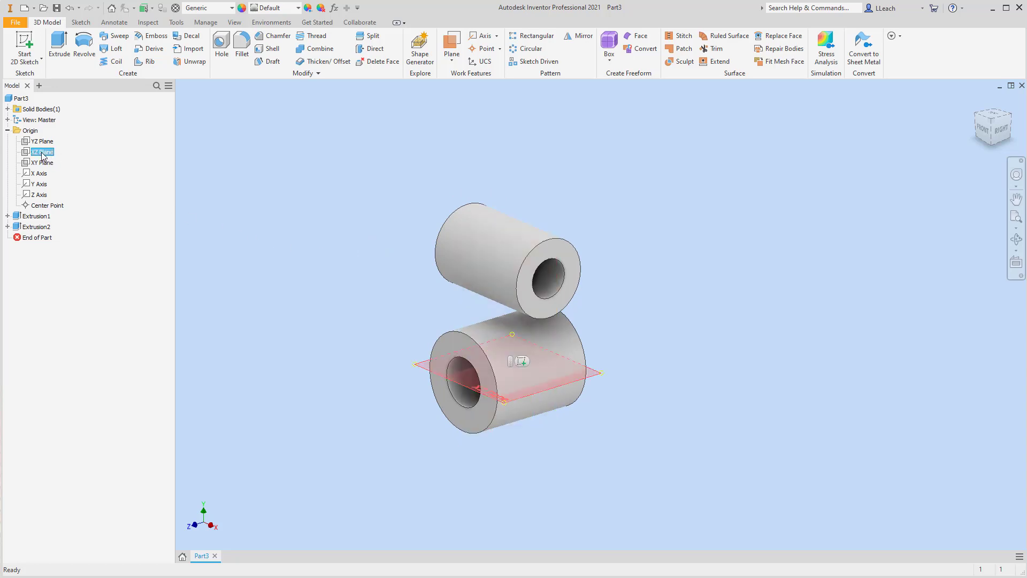
{"action": "right_click", "coordinate": [43, 155]}
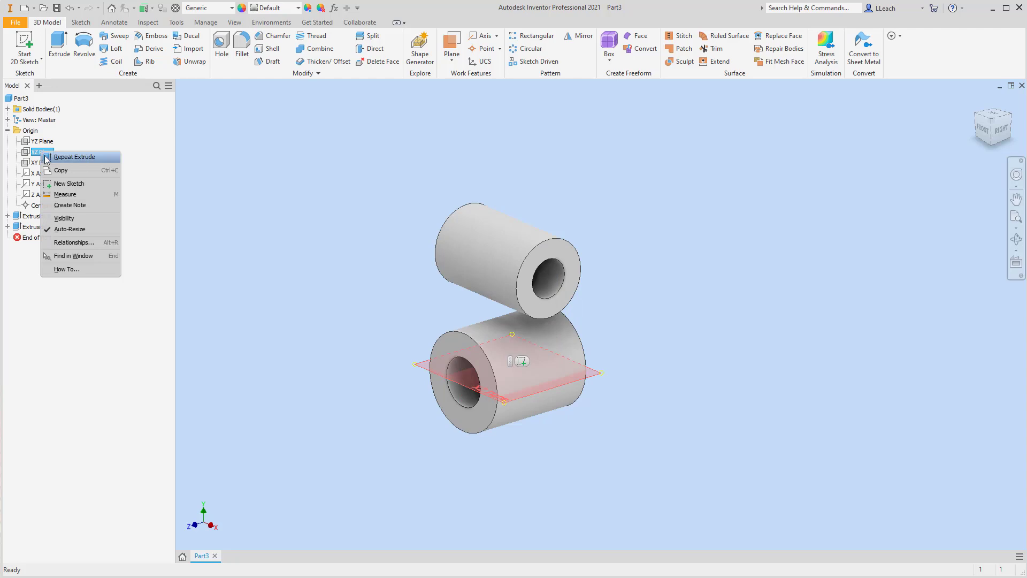
{"action": "left_click", "coordinate": [64, 218]}
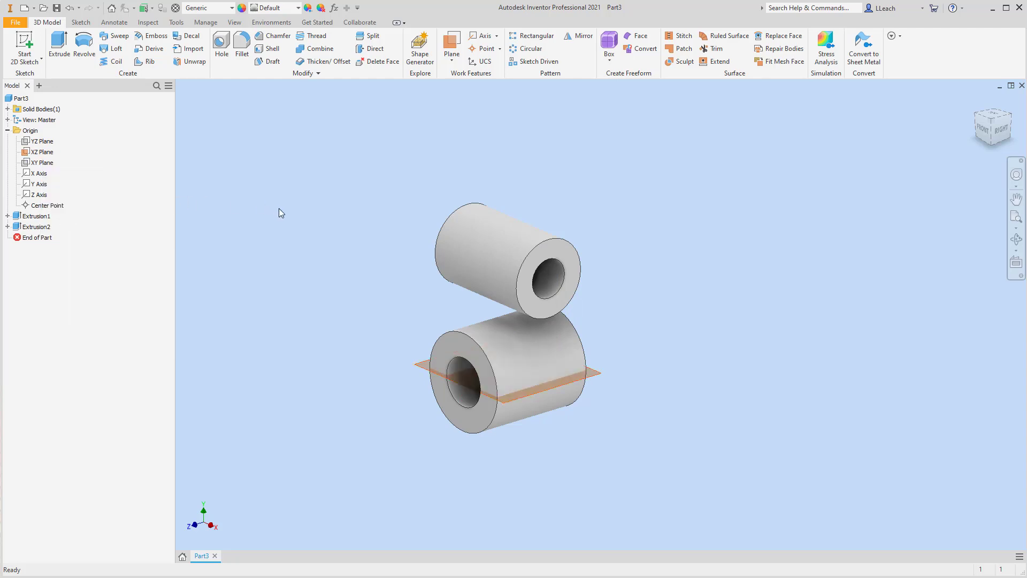
Create a work plane offset from the XZ Plane by about 1.44 in, between the two rings.
{"action": "left_click", "coordinate": [452, 60]}
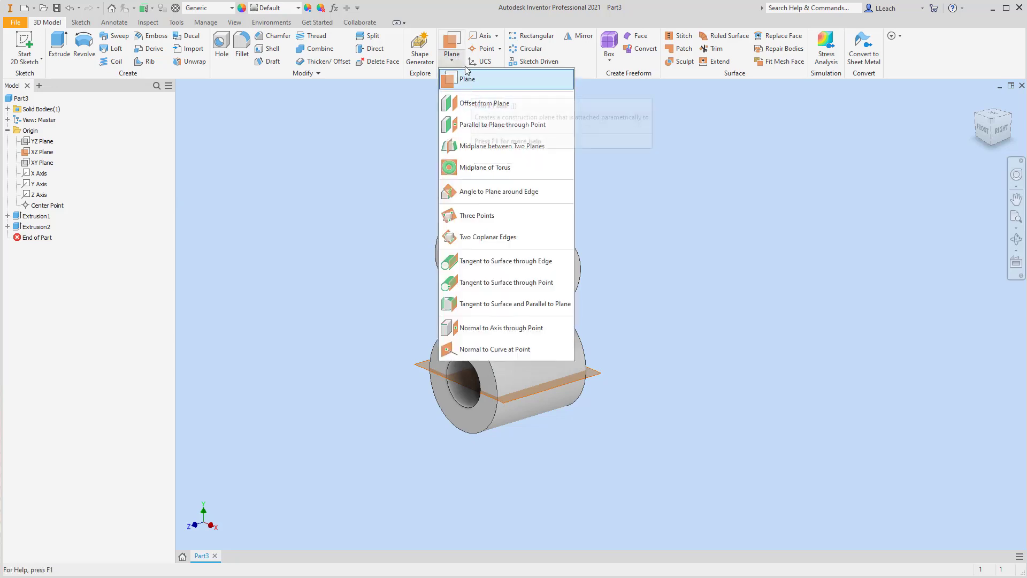
{"action": "left_click", "coordinate": [493, 105]}
{"action": "left_click", "coordinate": [422, 368]}
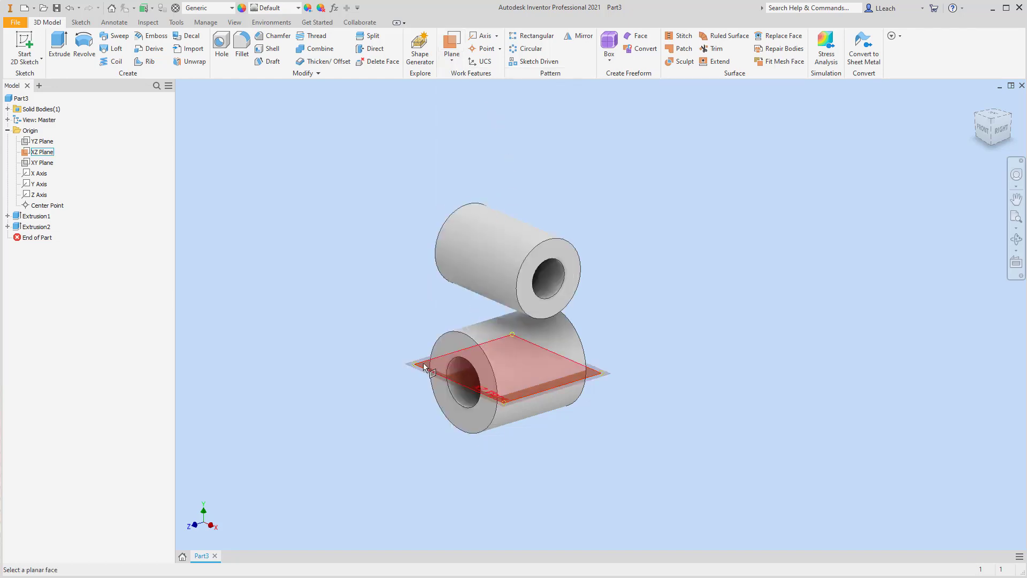
{"action": "left_click", "coordinate": [422, 368]}
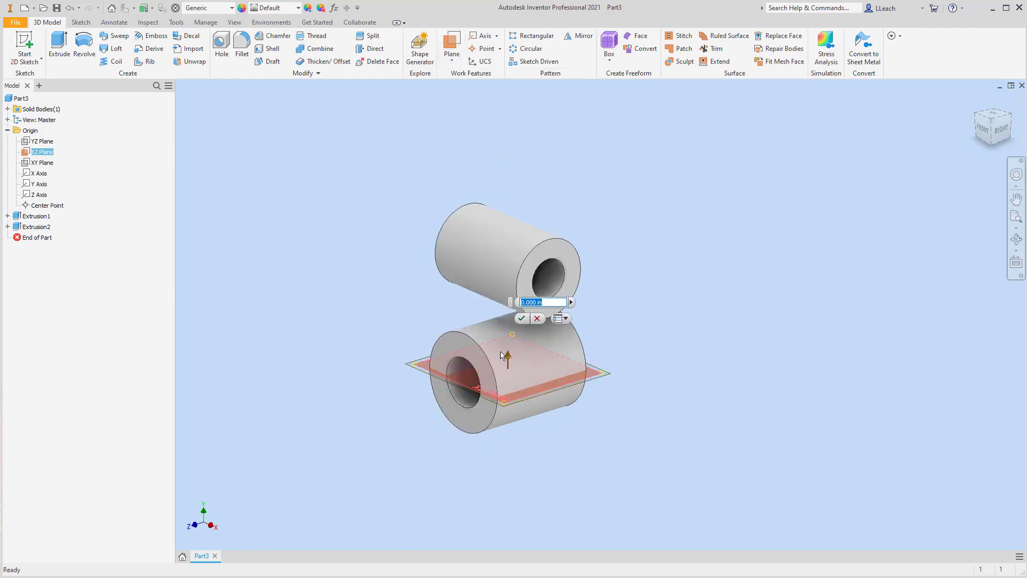
{"action": "left_click_drag", "start_coordinate": [511, 347], "coordinate": [519, 292]}
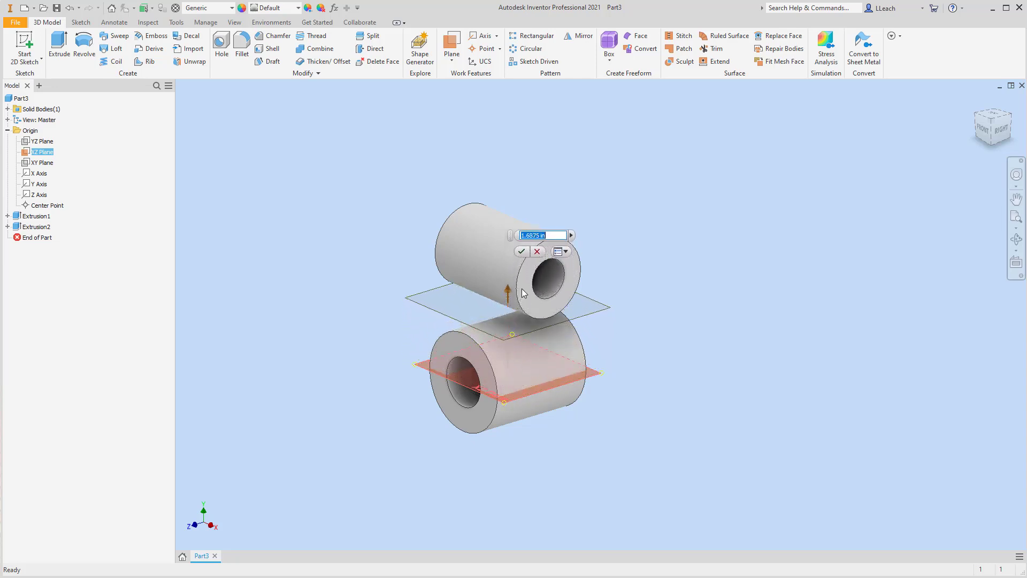
{"action": "left_click", "coordinate": [984, 136]}
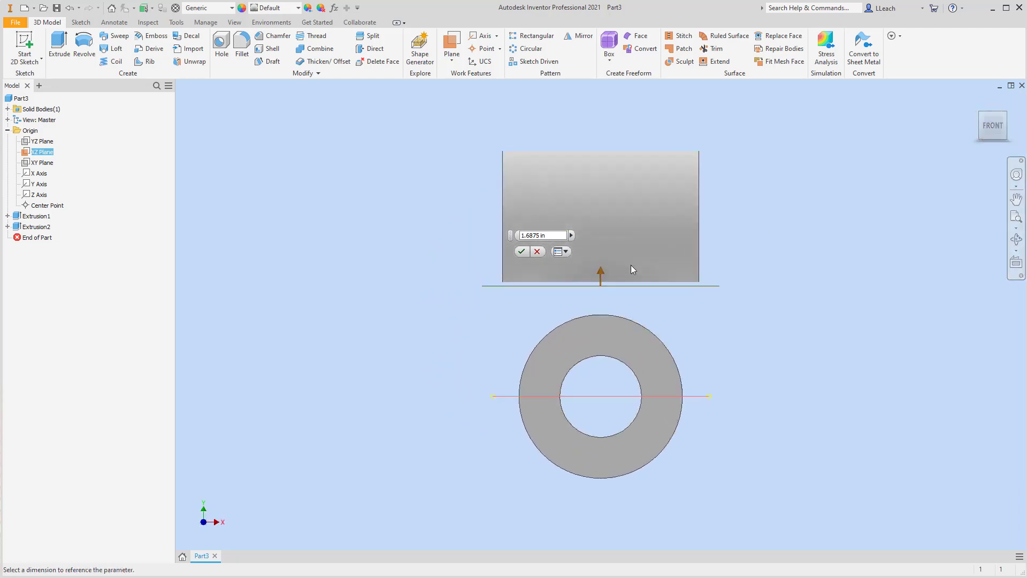
{"action": "left_click_drag", "start_coordinate": [602, 274], "coordinate": [606, 293]}
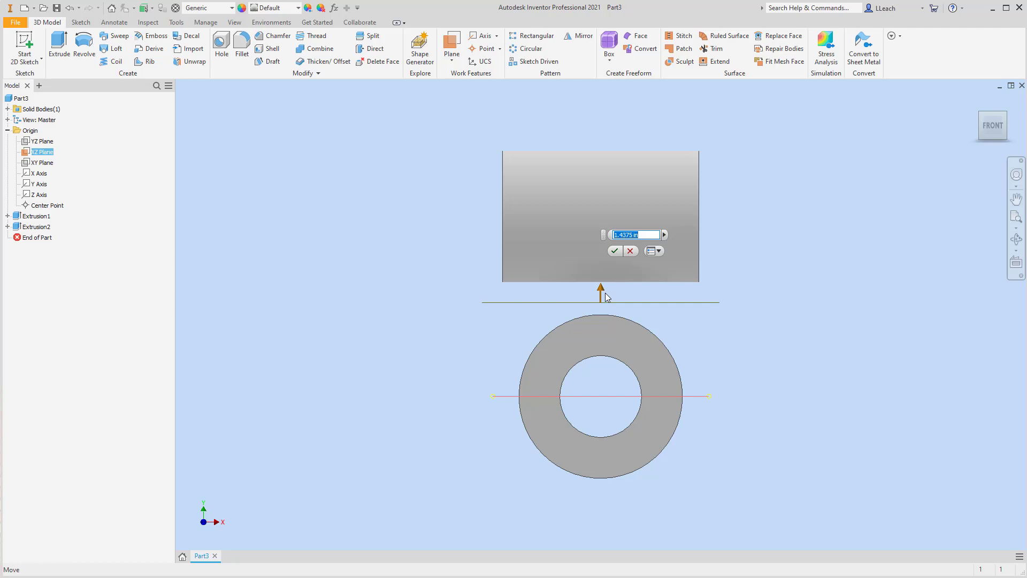
{"action": "left_click", "coordinate": [614, 251]}
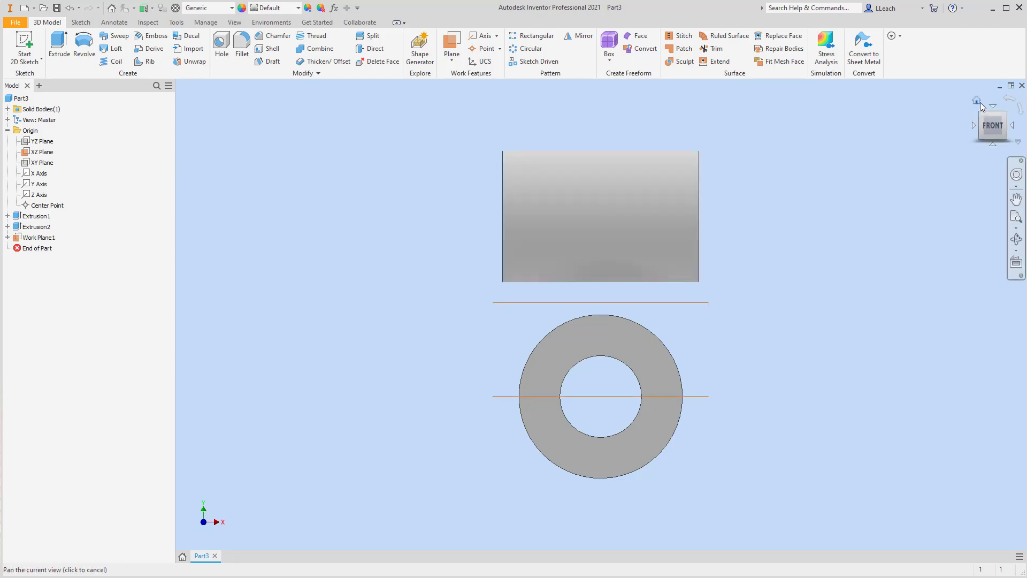
{"action": "left_click", "coordinate": [977, 101]}
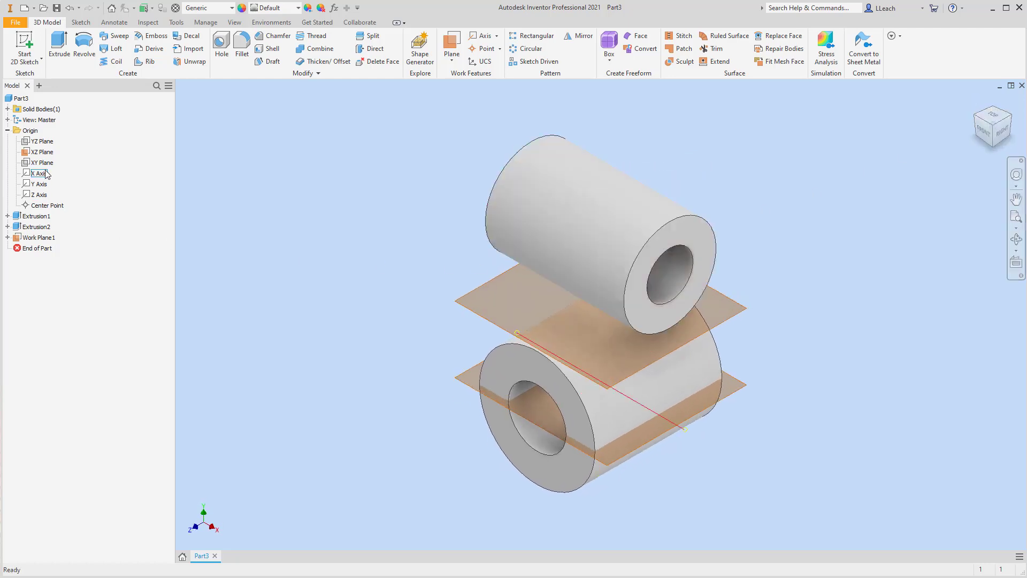
Hide the XZ Plane in the model.
{"action": "left_click", "coordinate": [47, 153]}
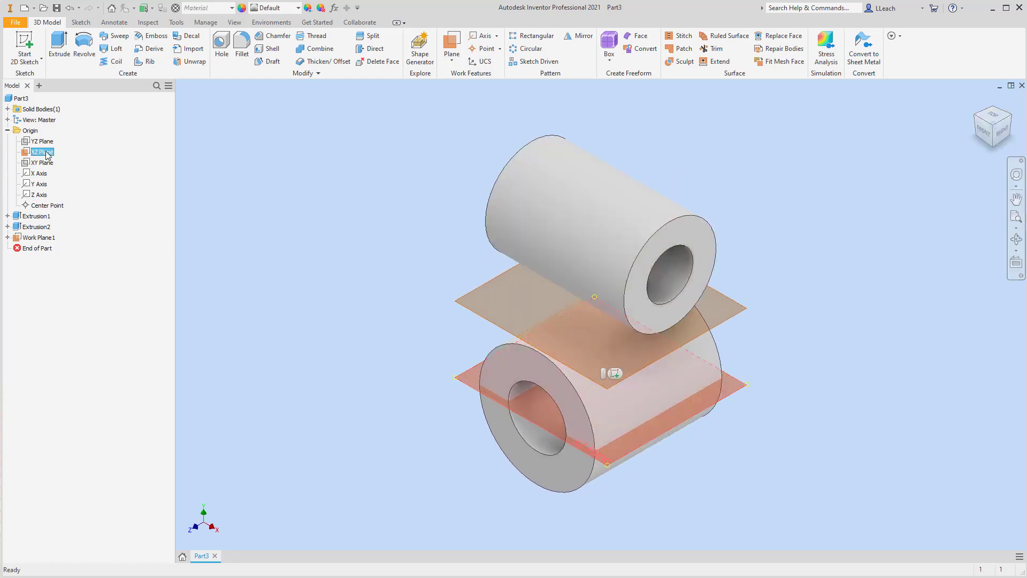
{"action": "right_click", "coordinate": [47, 155]}
{"action": "left_click", "coordinate": [77, 217]}
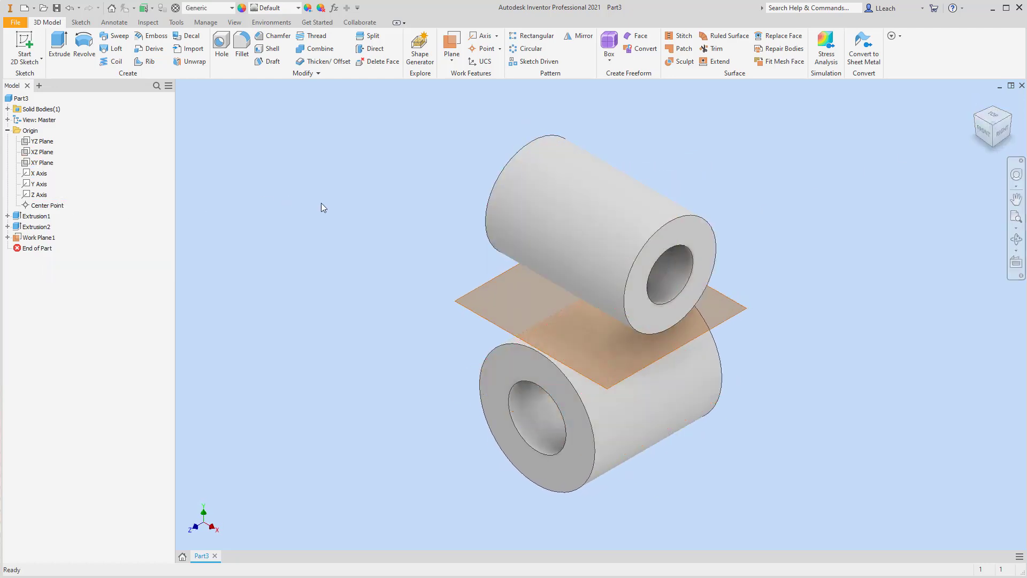
Start a sketch on the new work plane, project both rings' outline edges into it, and finish the sketch.
{"action": "middle_click_drag", "start_coordinate": [489, 213], "coordinate": [461, 224]}
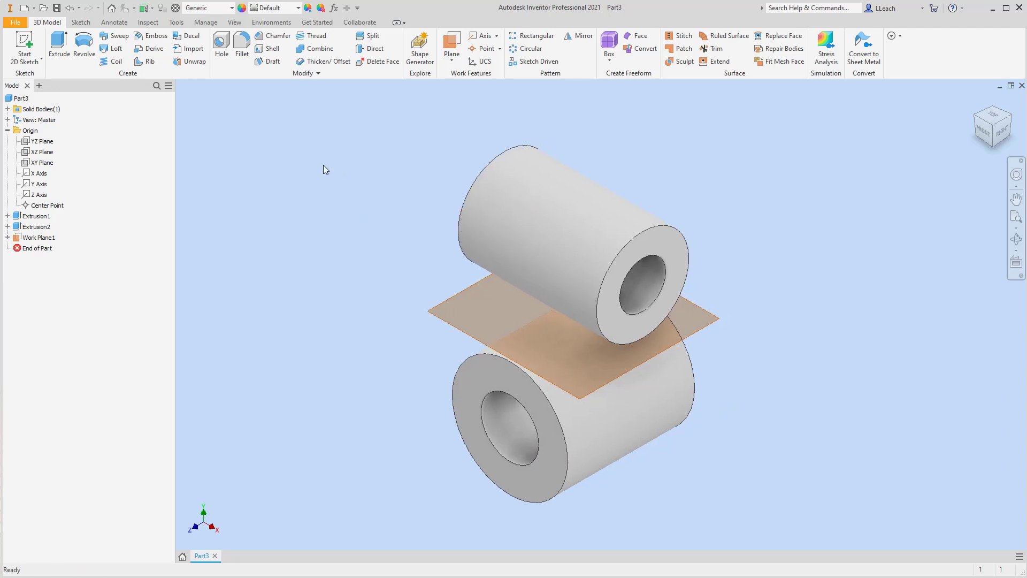
{"action": "left_click", "coordinate": [41, 59]}
{"action": "left_click", "coordinate": [43, 78]}
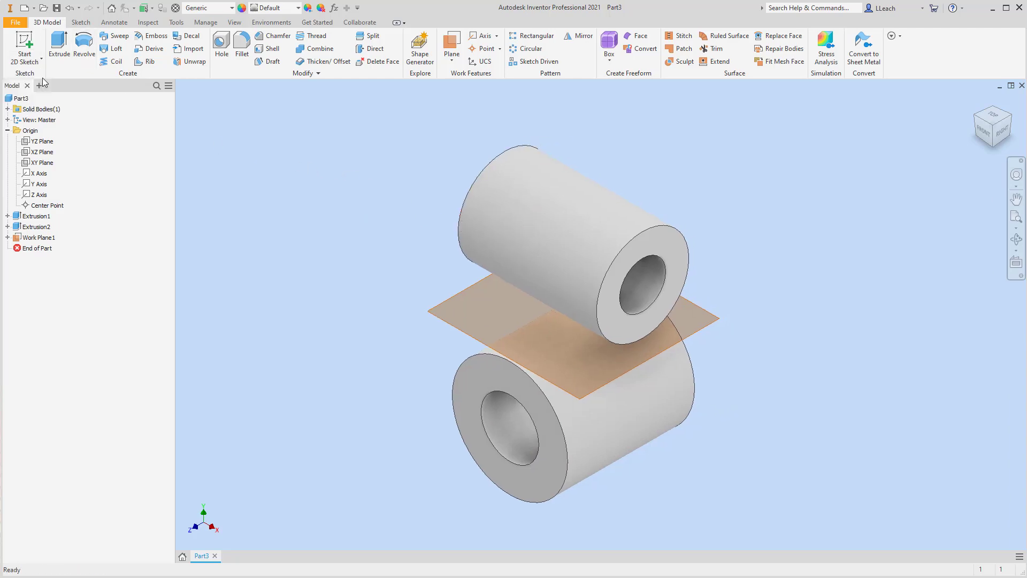
{"action": "left_click", "coordinate": [463, 295]}
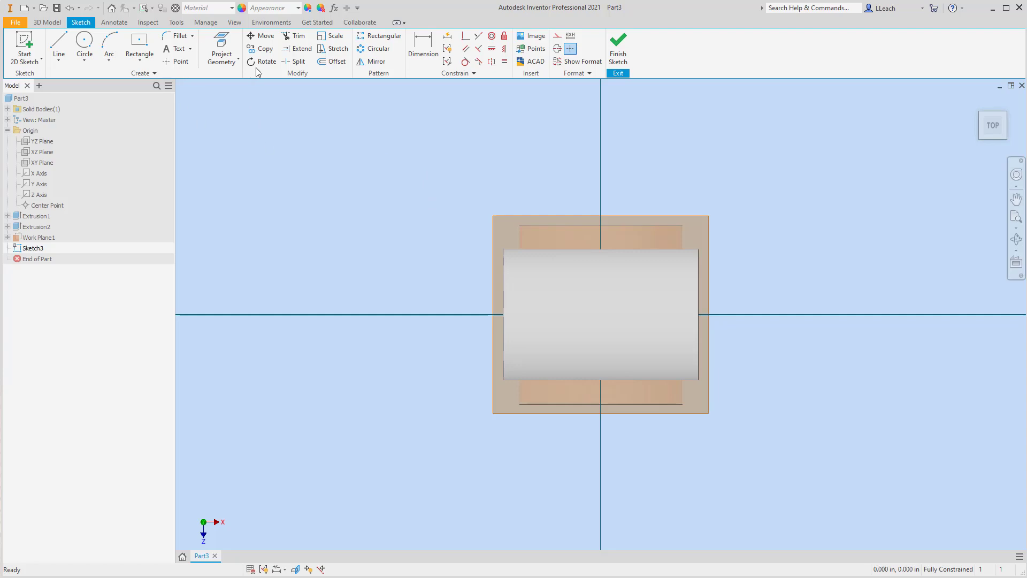
{"action": "left_click", "coordinate": [226, 47]}
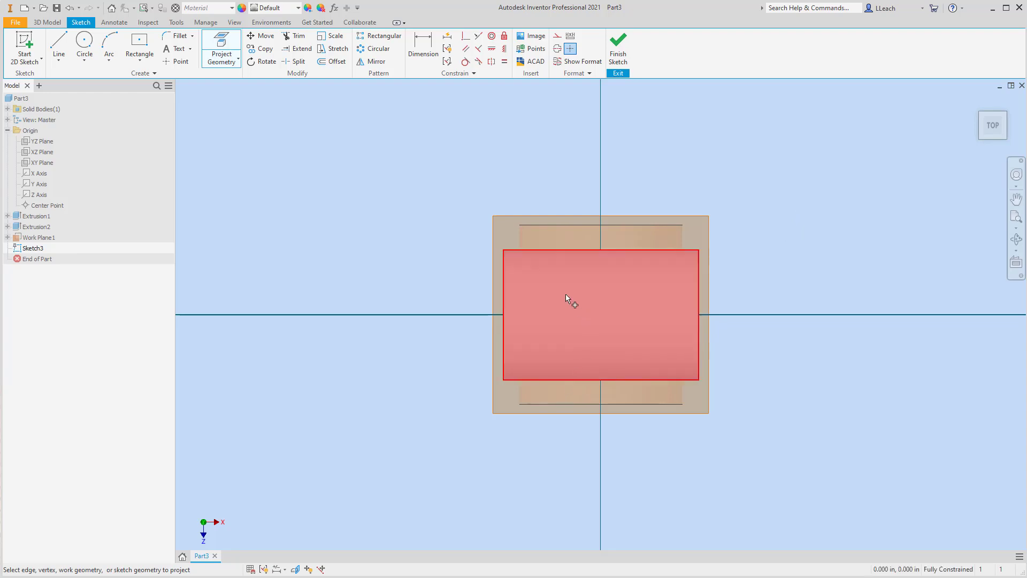
{"action": "left_click", "coordinate": [521, 268]}
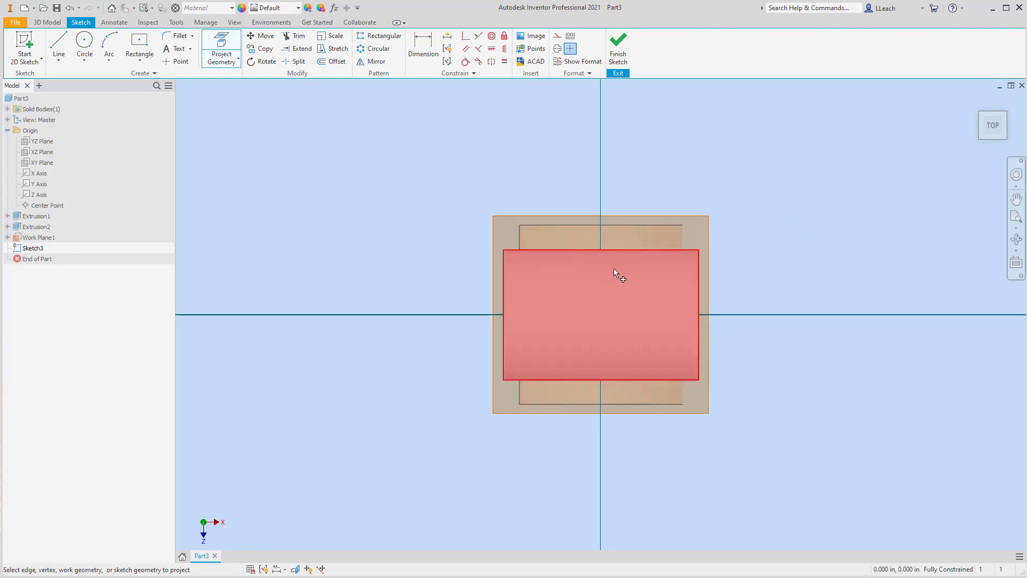
{"action": "left_click", "coordinate": [683, 277]}
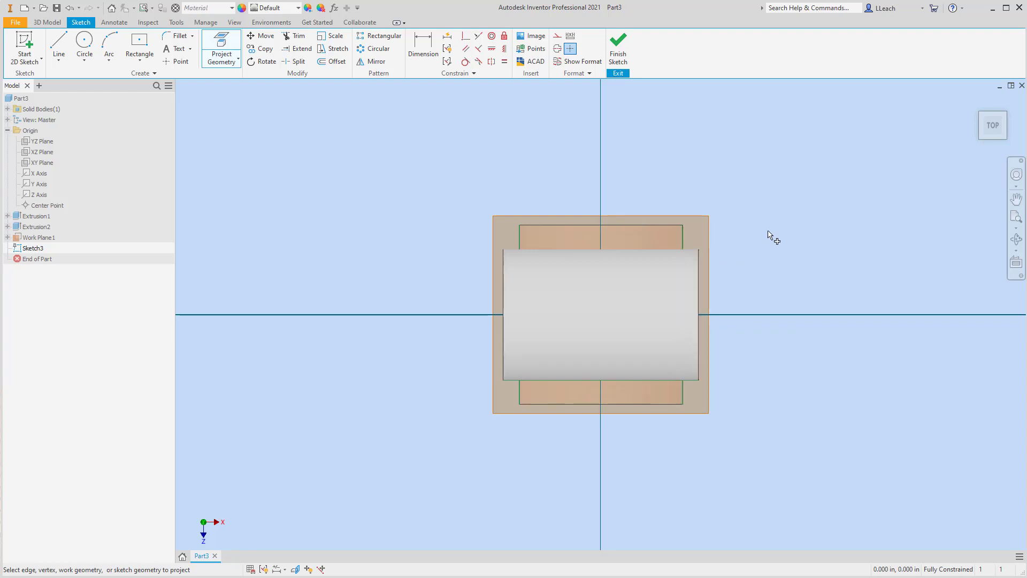
{"action": "left_click", "coordinate": [619, 53]}
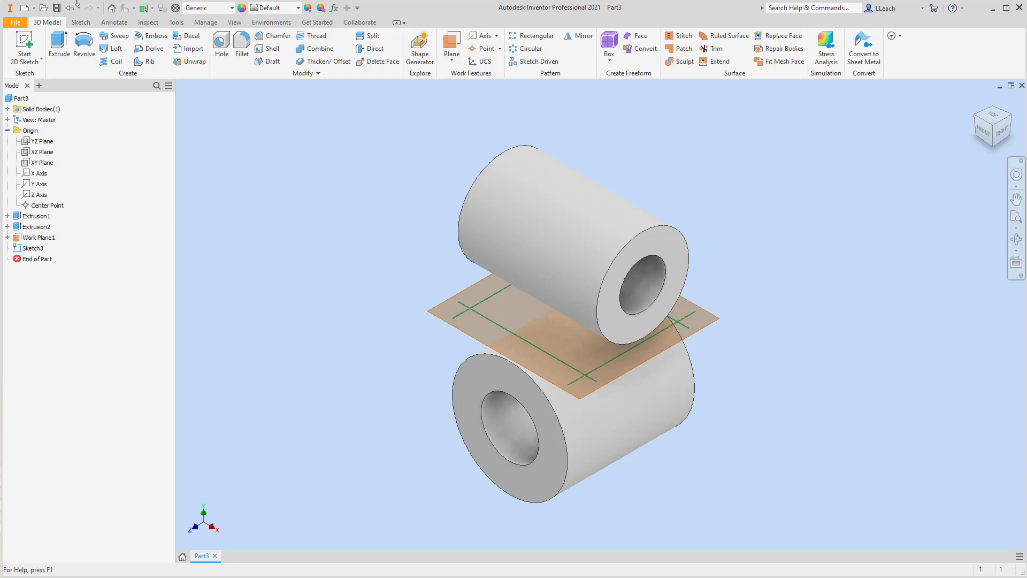
Extrude the projected profile down to the lower ring's cylindrical face.
{"action": "left_click", "coordinate": [60, 43]}
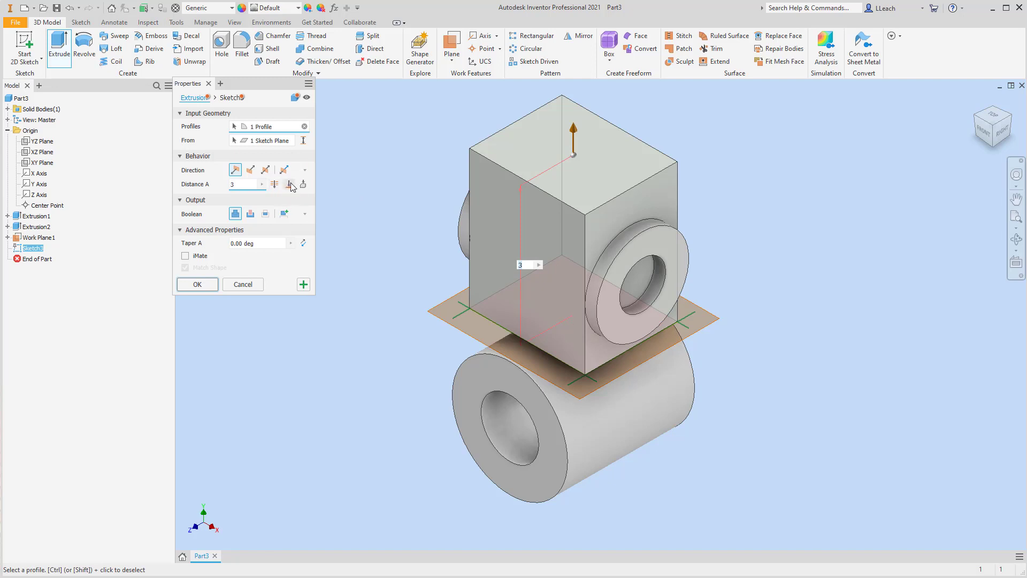
{"action": "left_click", "coordinate": [266, 170]}
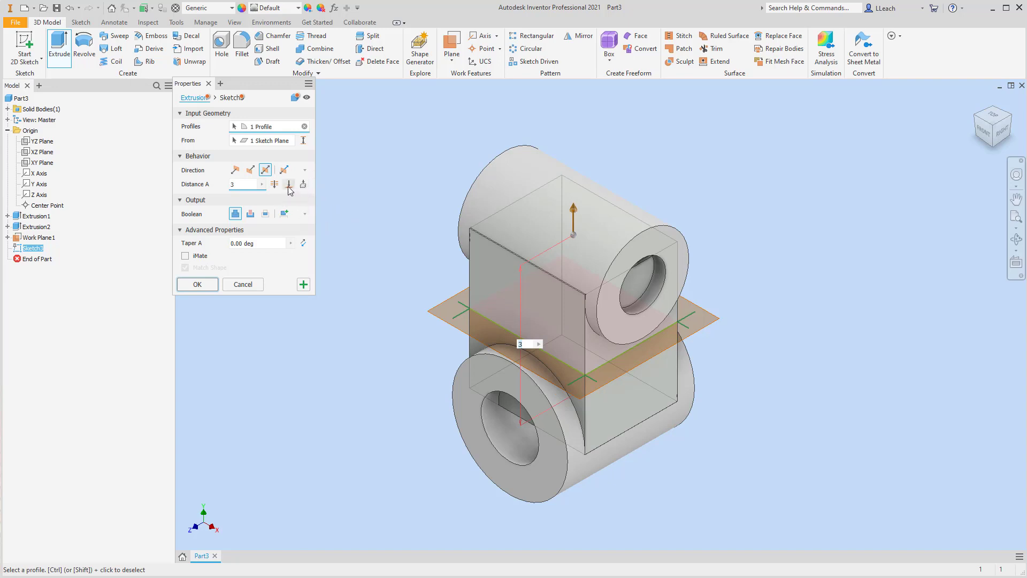
{"action": "left_click", "coordinate": [289, 185]}
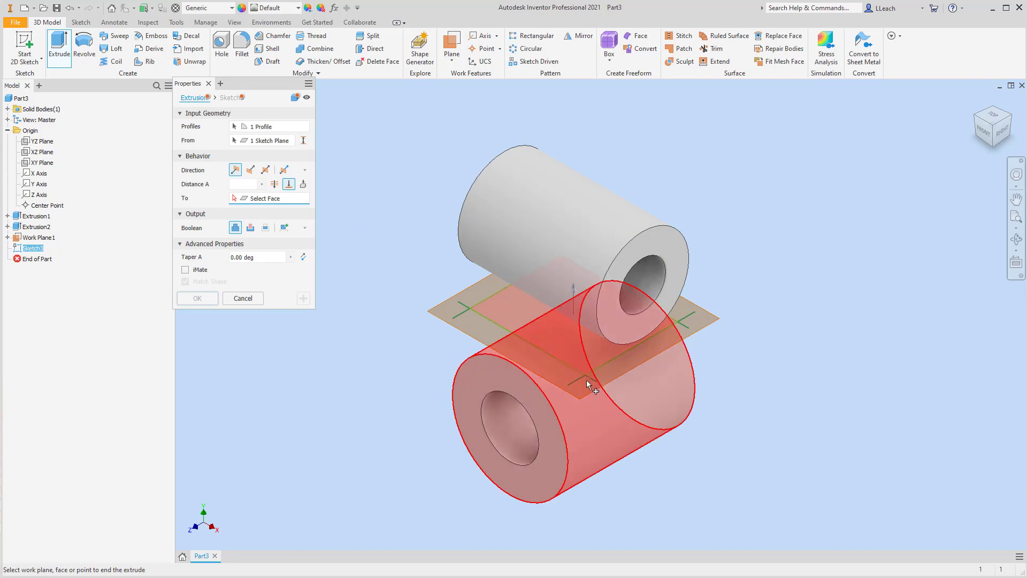
{"action": "left_click", "coordinate": [582, 418]}
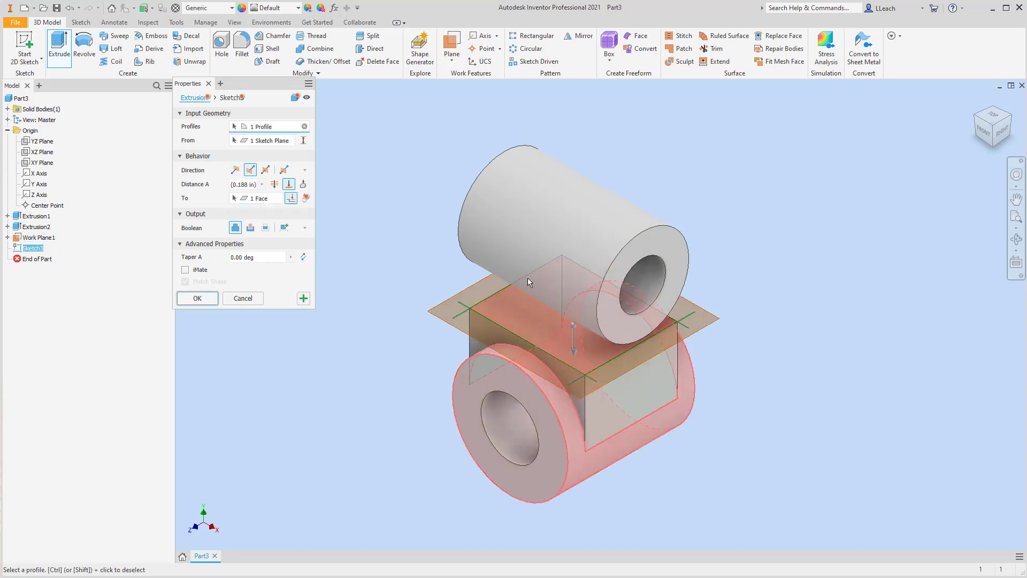
{"action": "left_click", "coordinate": [209, 300]}
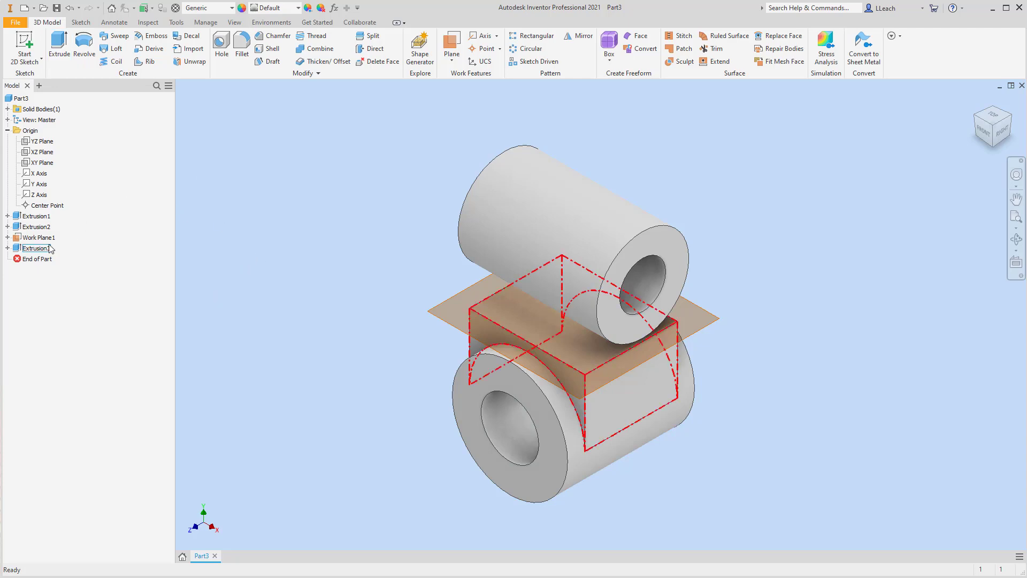
Share the sketch used by the new extrusion.
{"action": "left_click", "coordinate": [8, 248]}
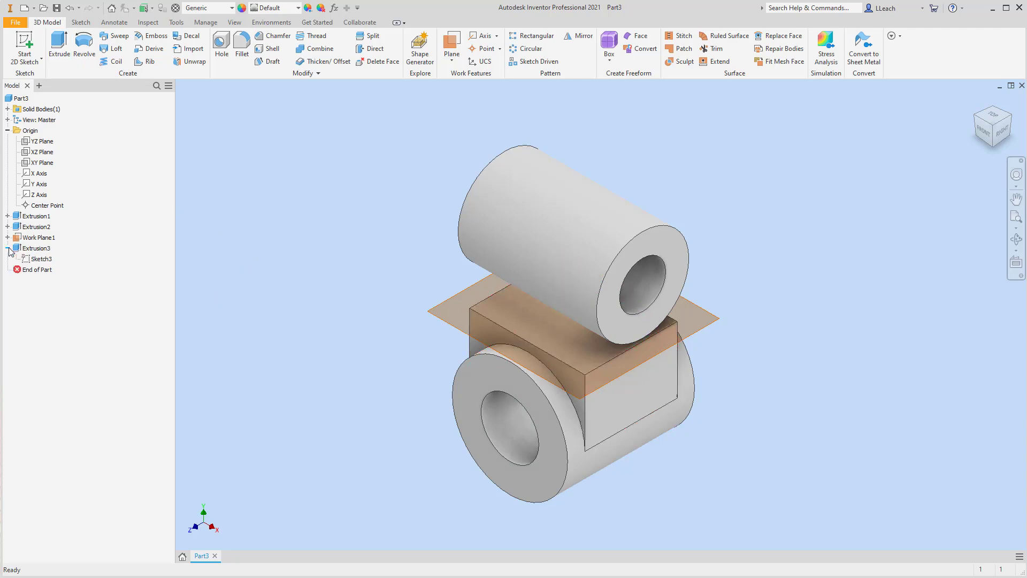
{"action": "right_click", "coordinate": [41, 259]}
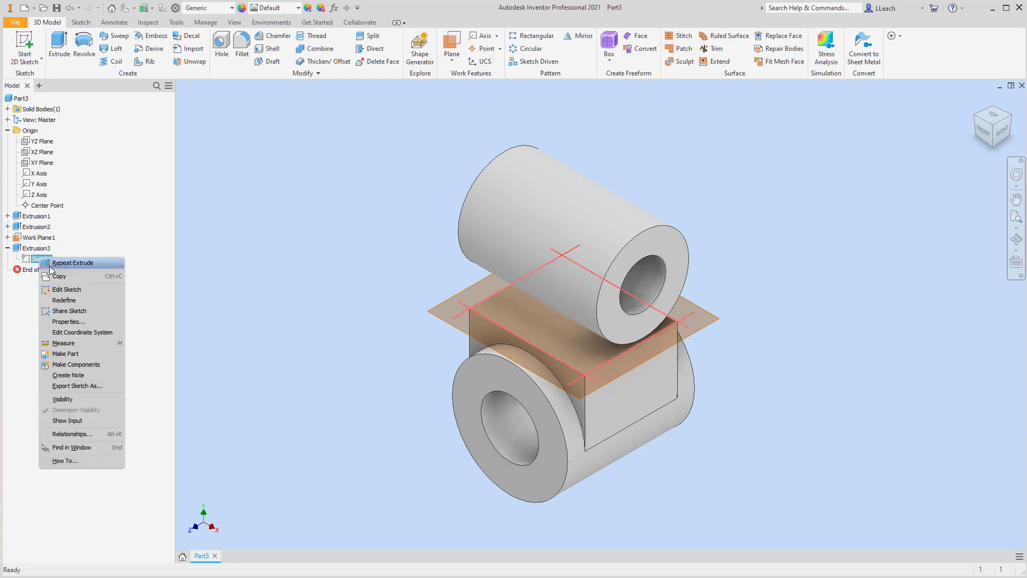
{"action": "left_click", "coordinate": [70, 311]}
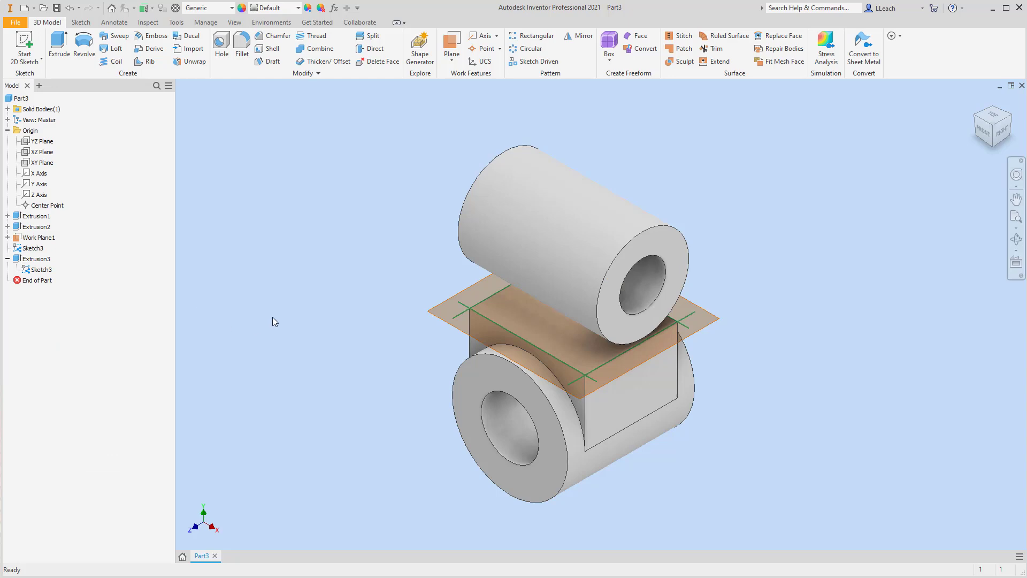
Extrude the shared sketch up to the upper ring's cylindrical face.
{"action": "left_click", "coordinate": [60, 46]}
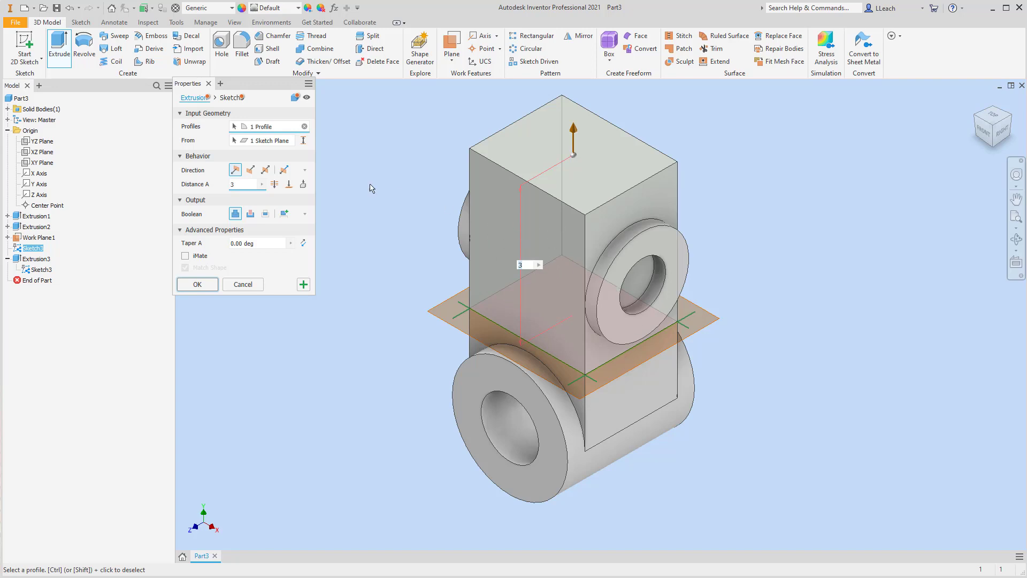
{"action": "left_click", "coordinate": [289, 184]}
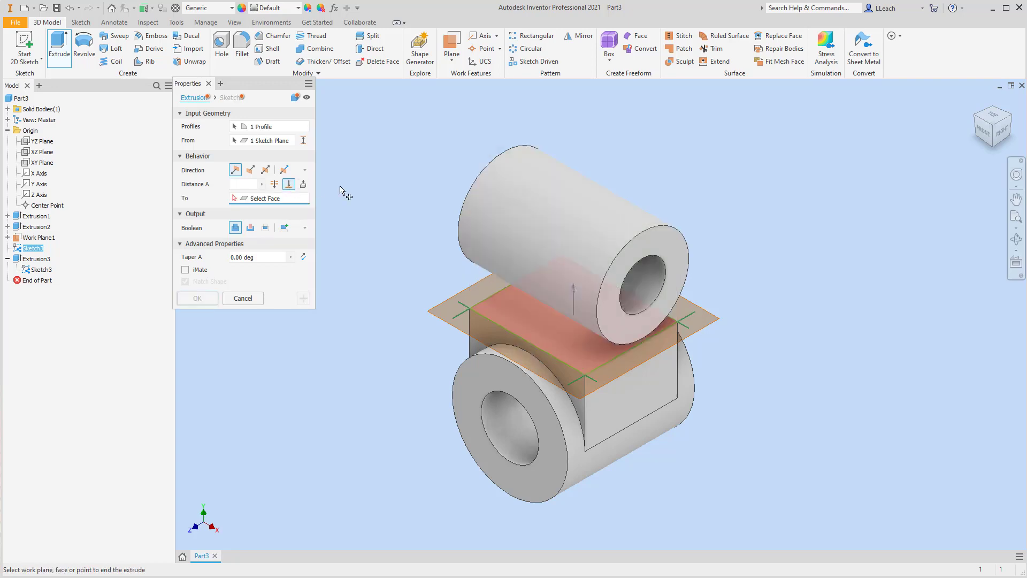
{"action": "left_click", "coordinate": [552, 277]}
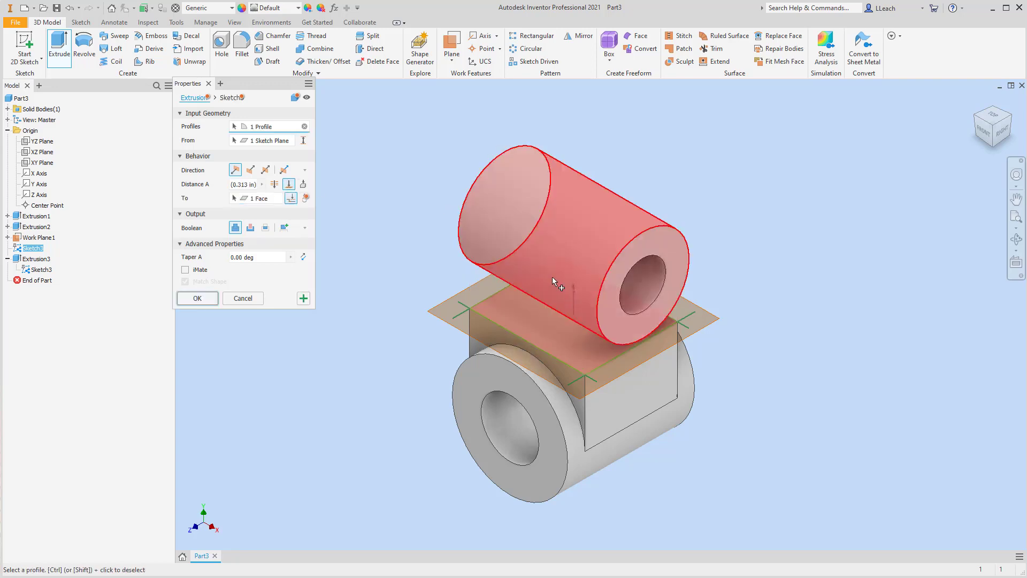
{"action": "left_click", "coordinate": [198, 298]}
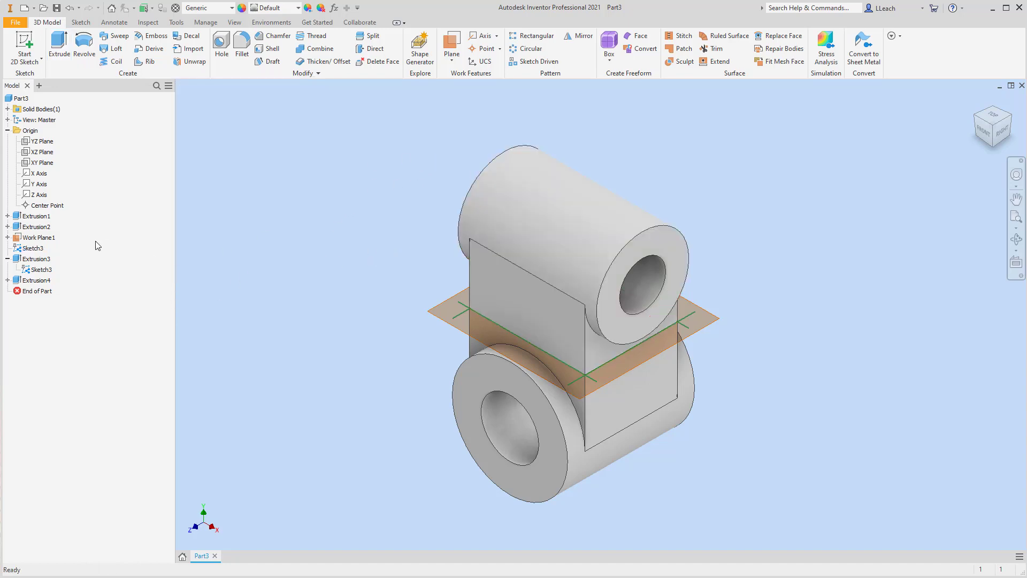
Hide the work plane and the shared sketch.
{"action": "right_click", "coordinate": [34, 240]}
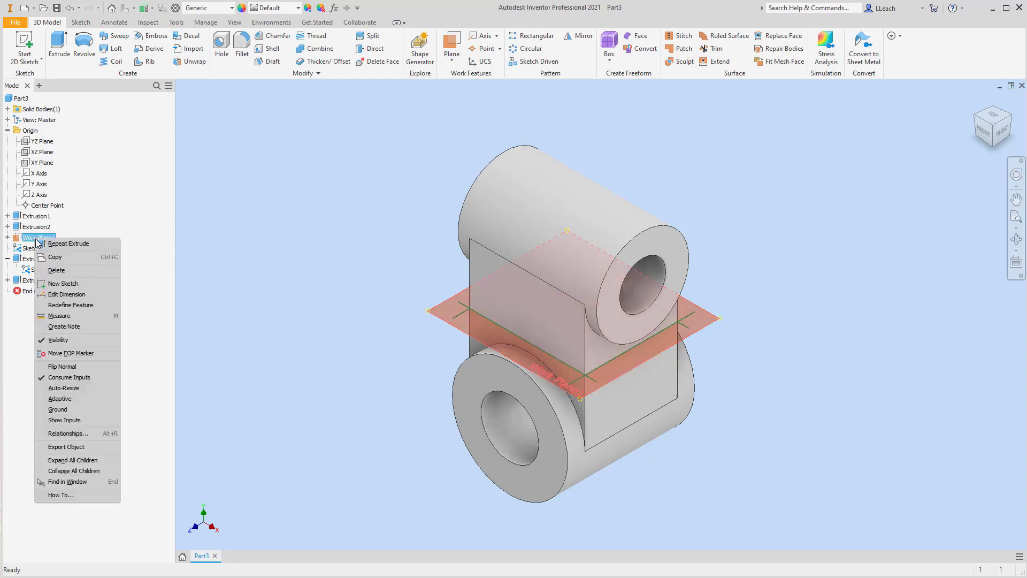
{"action": "left_click", "coordinate": [58, 339]}
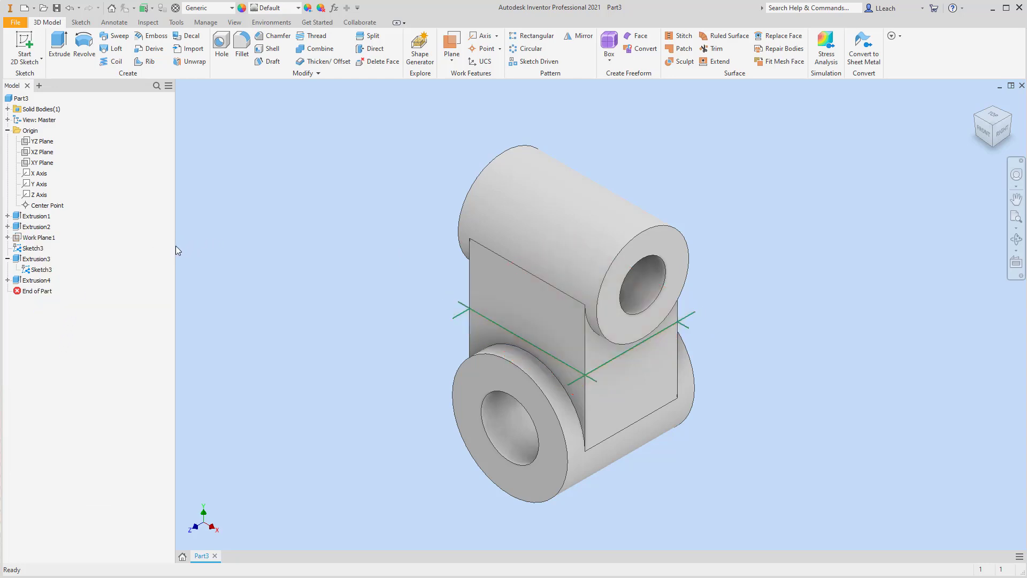
{"action": "right_click", "coordinate": [43, 274]}
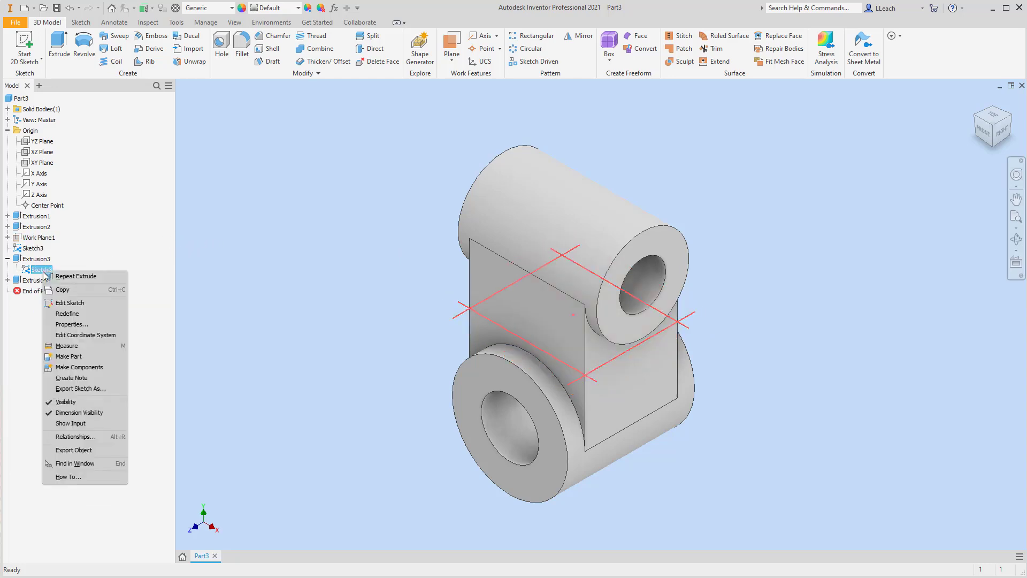
{"action": "left_click", "coordinate": [63, 402]}
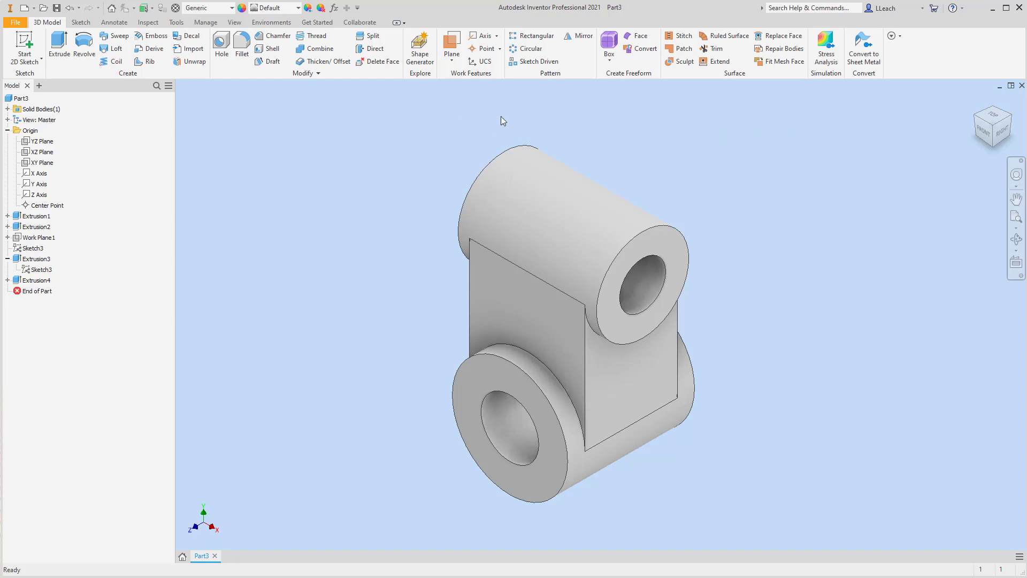
Set the visual style to Shaded with Edges.
{"action": "left_click", "coordinate": [234, 22]}
{"action": "left_click", "coordinate": [200, 62]}
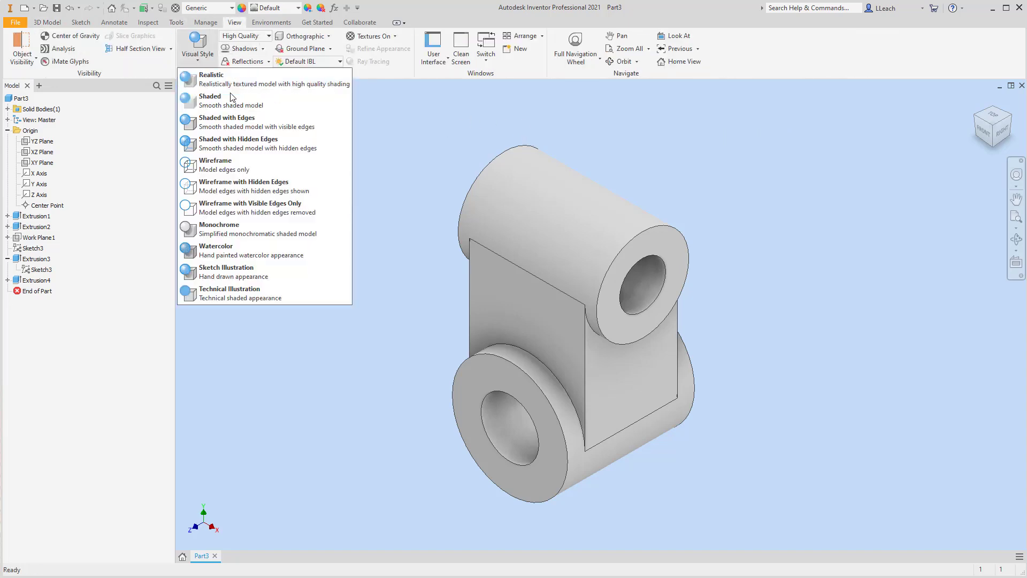
{"action": "left_click", "coordinate": [222, 124]}
Turn on shadows and change the lighting style to Photo Booth.
{"action": "left_click", "coordinate": [250, 49]}
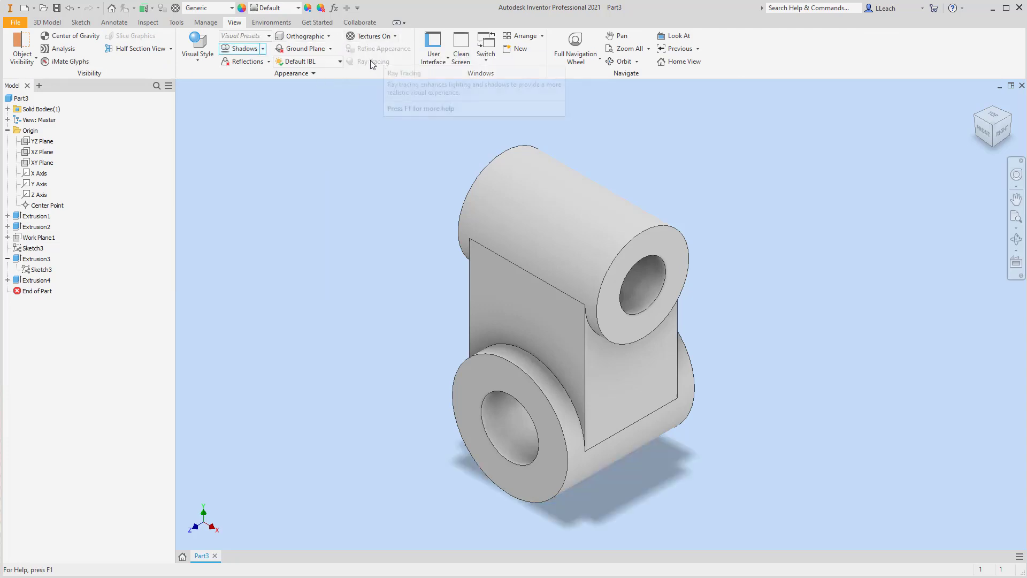
{"action": "left_click", "coordinate": [316, 62]}
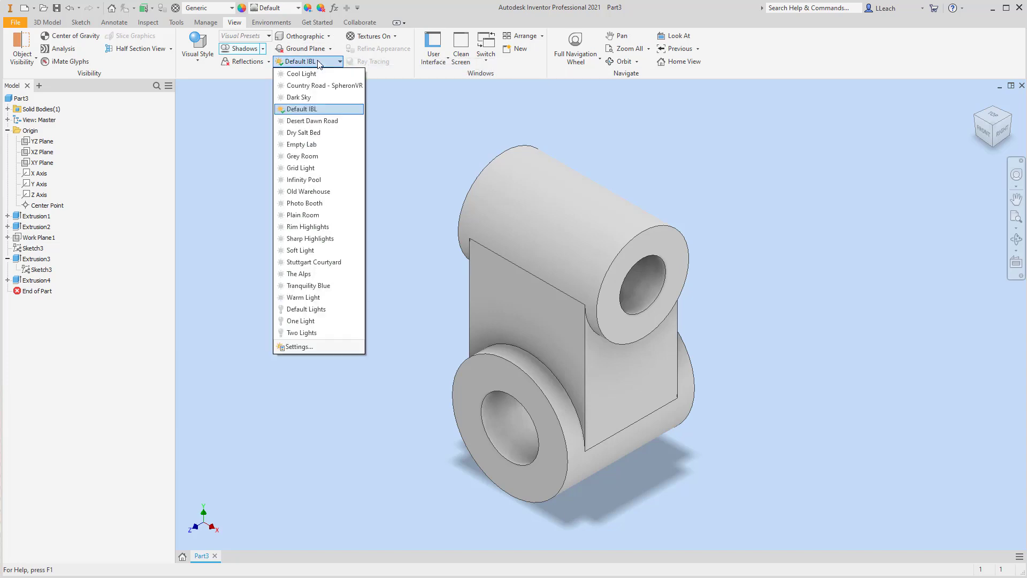
{"action": "left_click", "coordinate": [308, 204]}
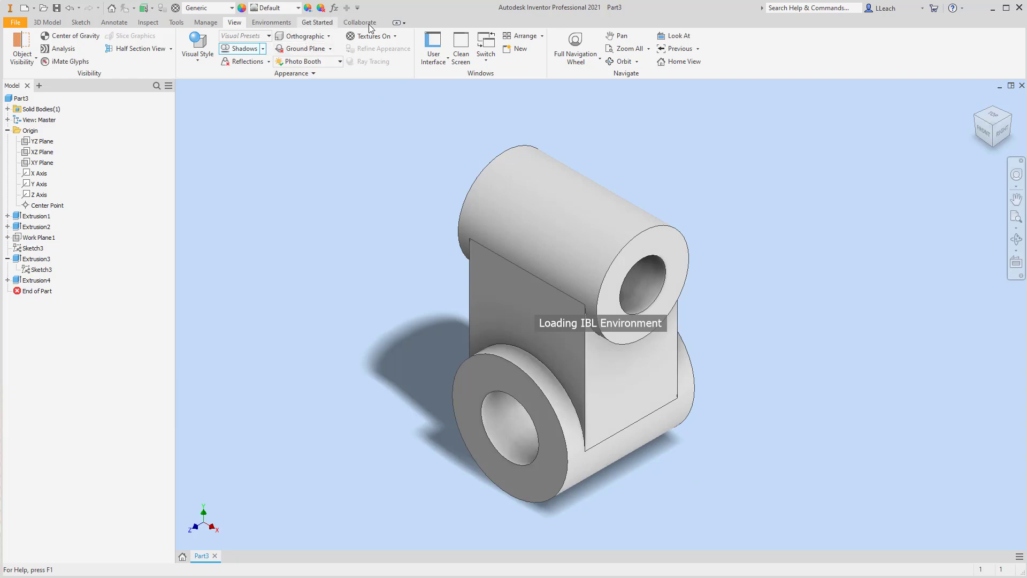
Apply the Smooth - Ivory appearance to the part from the appearance list.
{"action": "left_click", "coordinate": [298, 9]}
{"action": "scroll", "coordinate": [309, 181], "scroll_direction": "down", "scroll_amount": 10}
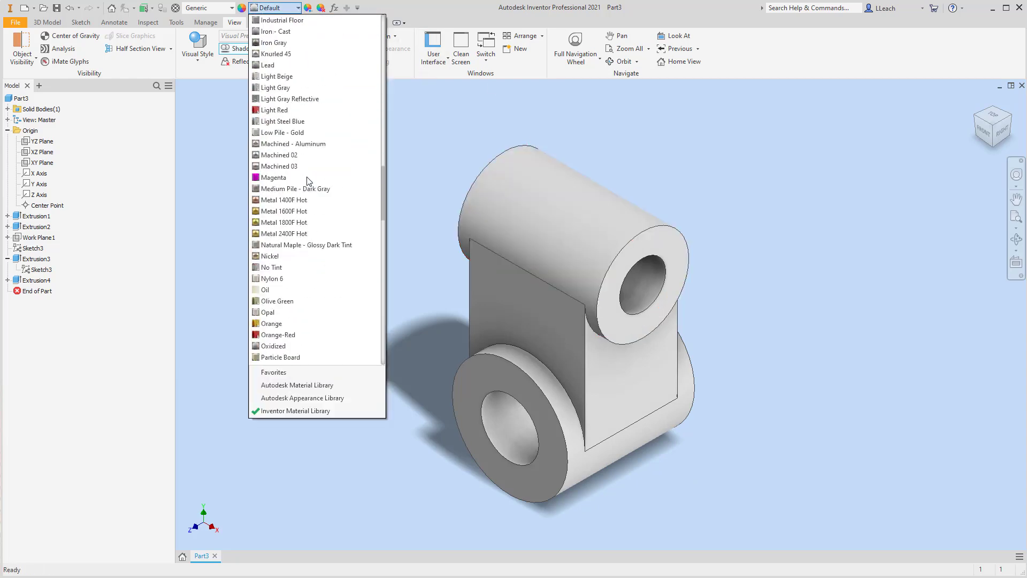
{"action": "scroll", "coordinate": [309, 181], "scroll_direction": "down", "scroll_amount": 12}
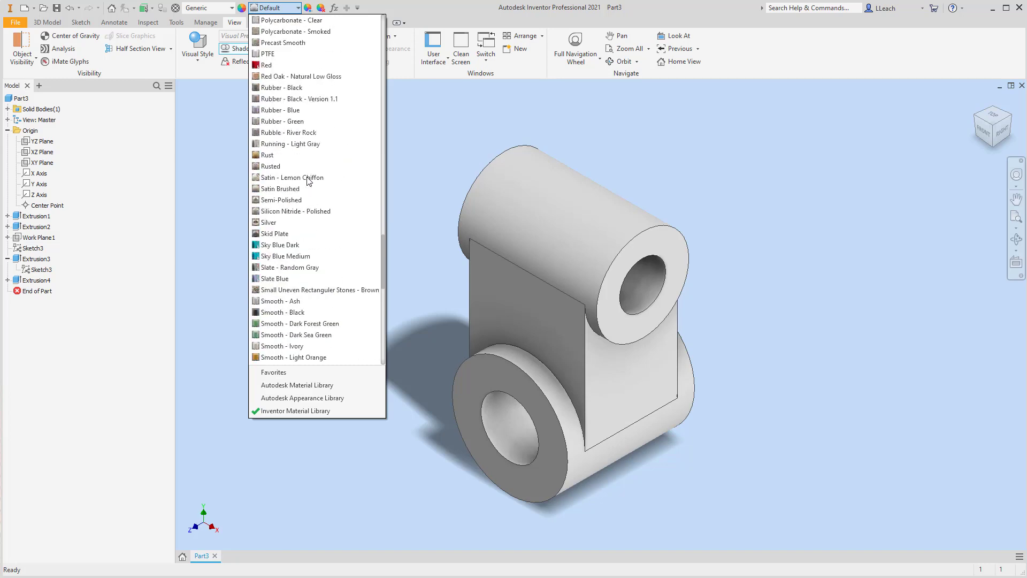
{"action": "scroll", "coordinate": [309, 181], "scroll_direction": "down", "scroll_amount": 4}
{"action": "left_click", "coordinate": [309, 211]}
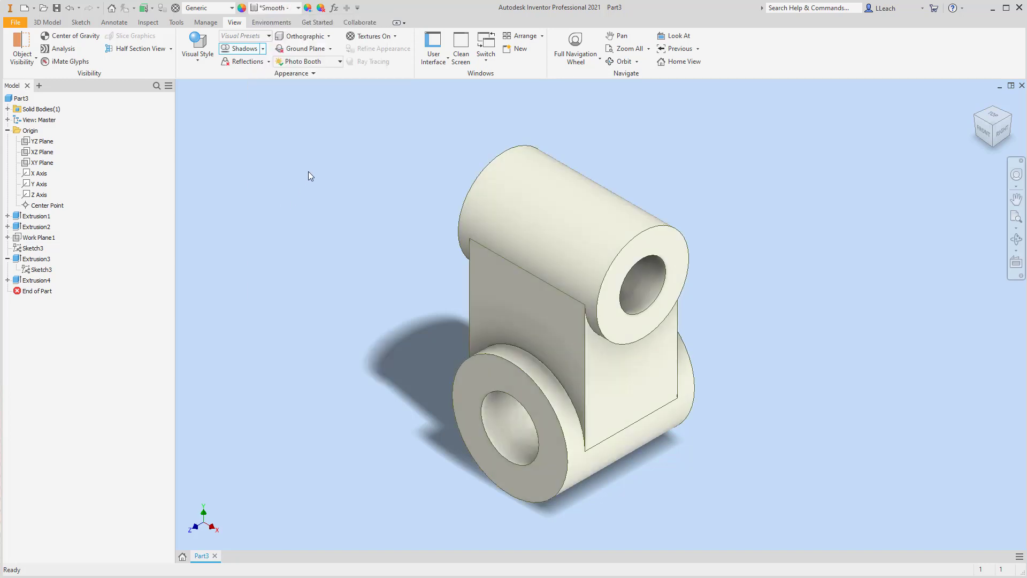
Save the part as TUBE SPACER in the Parametric-Modeling2 folder.
{"action": "left_click", "coordinate": [15, 22]}
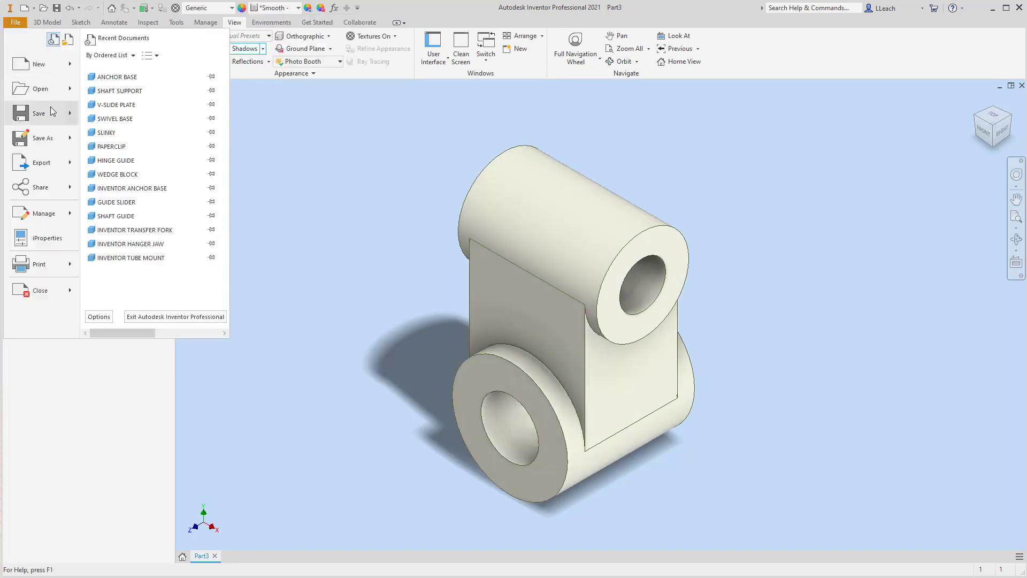
{"action": "left_click", "coordinate": [52, 113]}
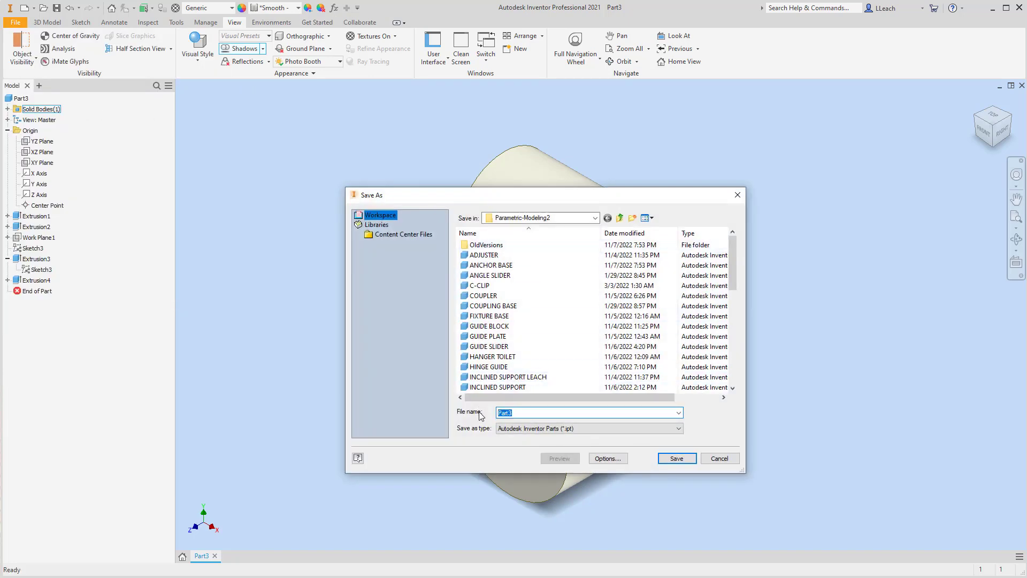
{"action": "type", "text": "TUBE"}
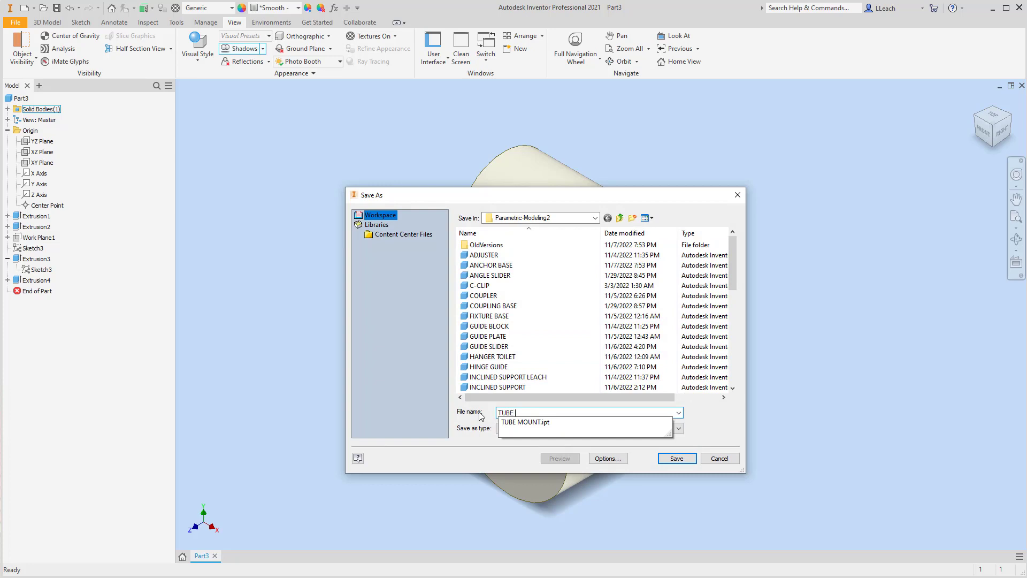
{"action": "type", "text": " SPACE"}
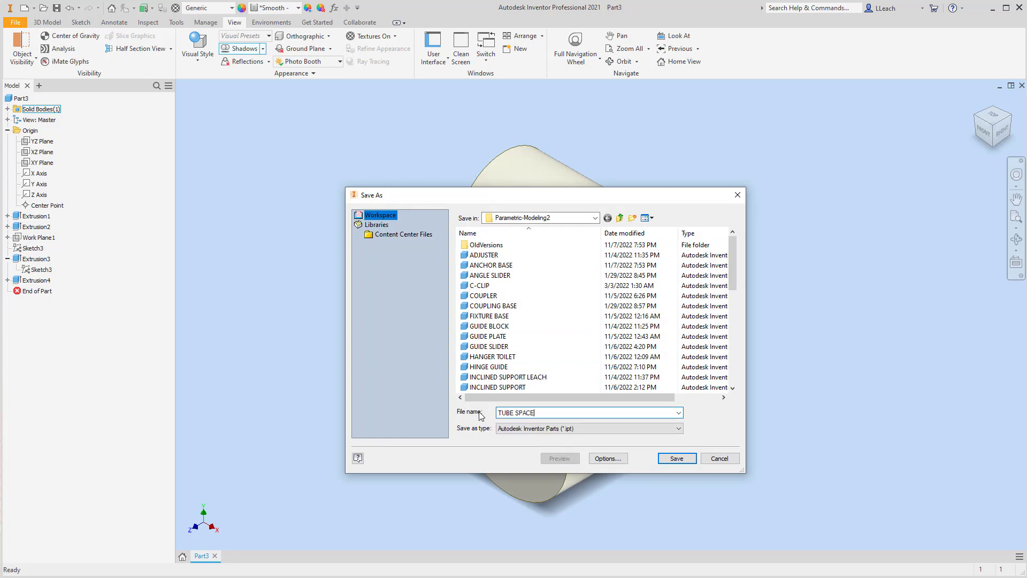
{"action": "type", "text": "R"}
{"action": "left_click", "coordinate": [676, 458]}
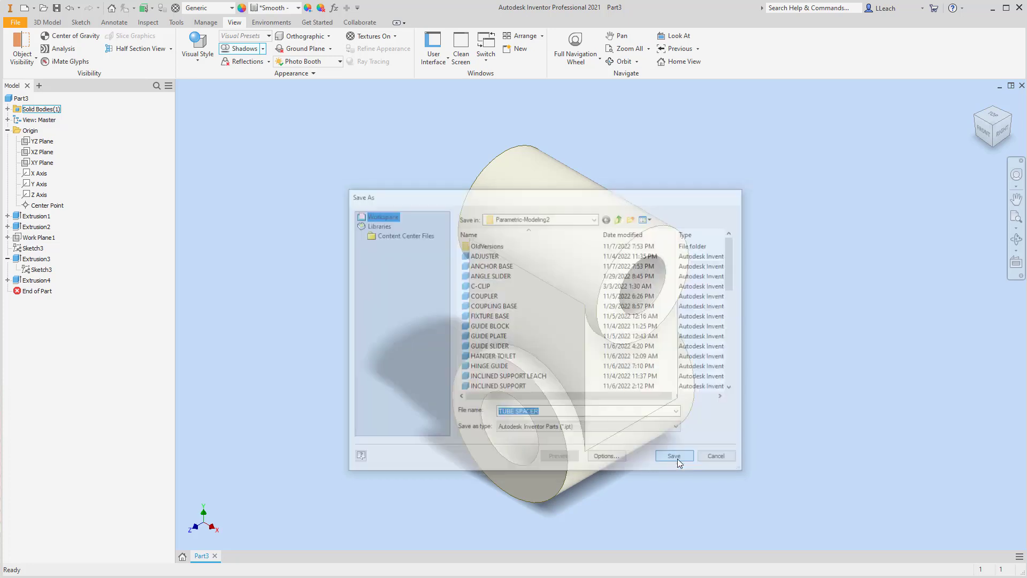